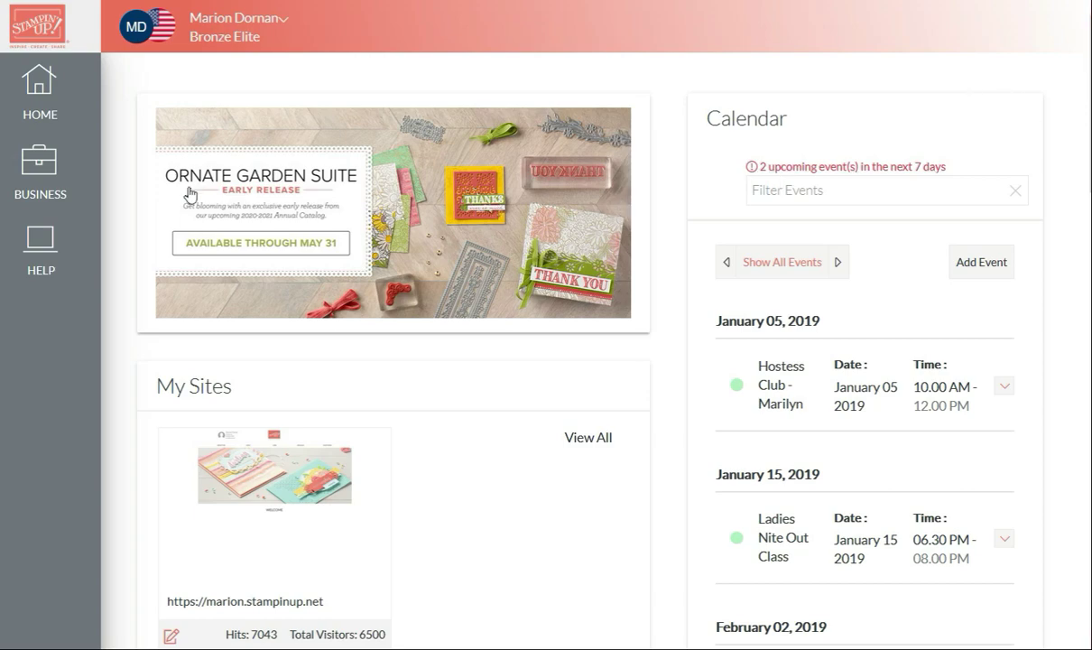
- Open My Files in the Resource Library and start a new shareable resource
click(39, 167)
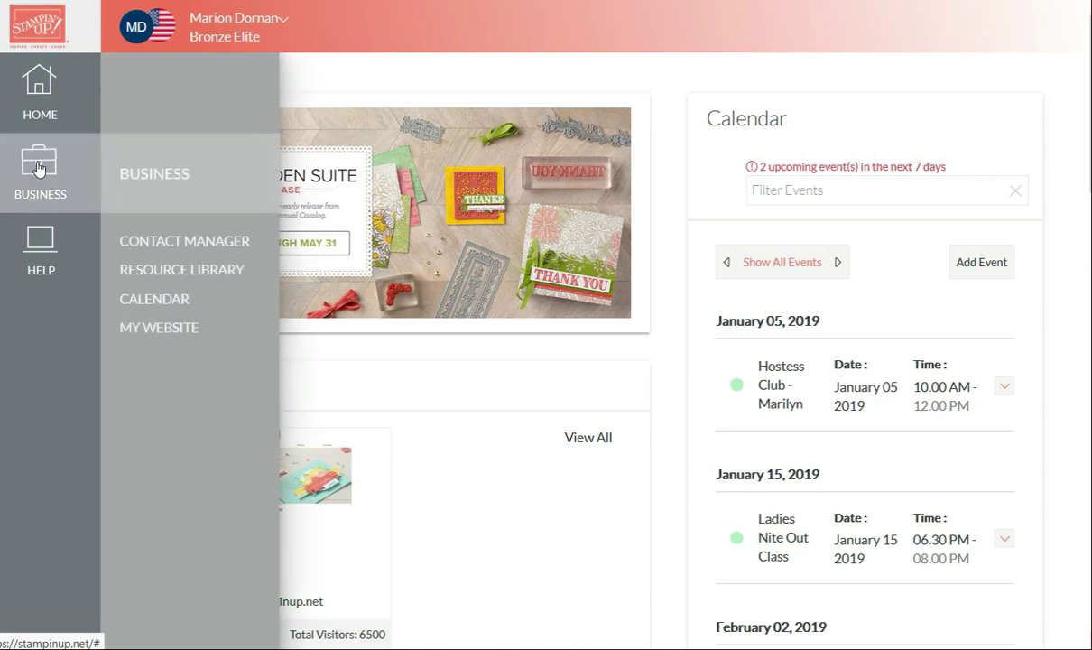
click(164, 277)
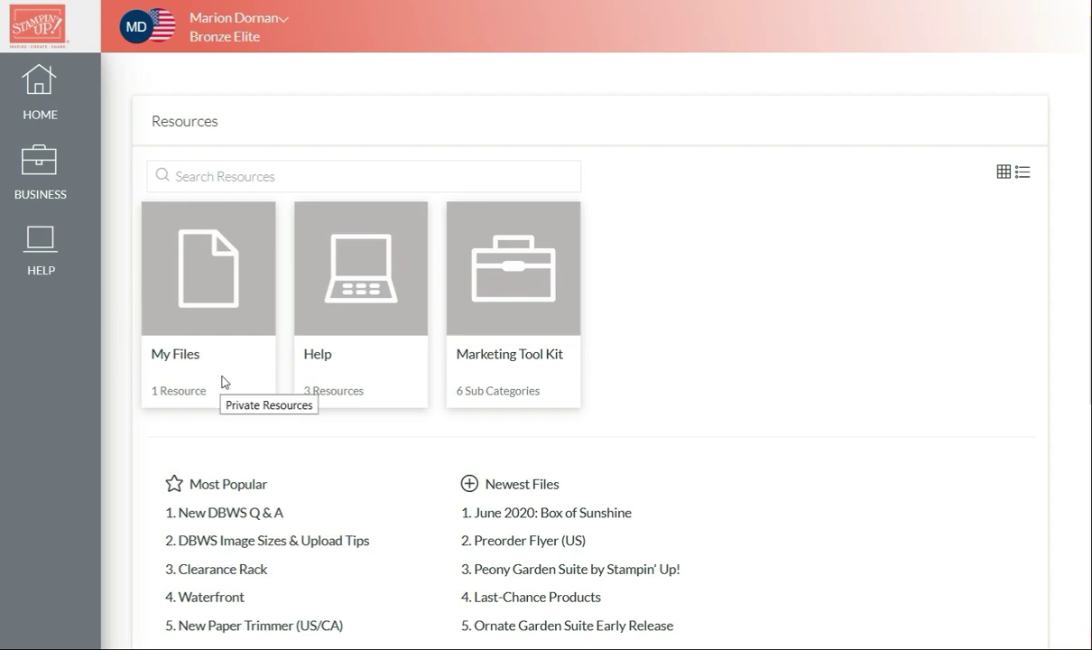
click(199, 291)
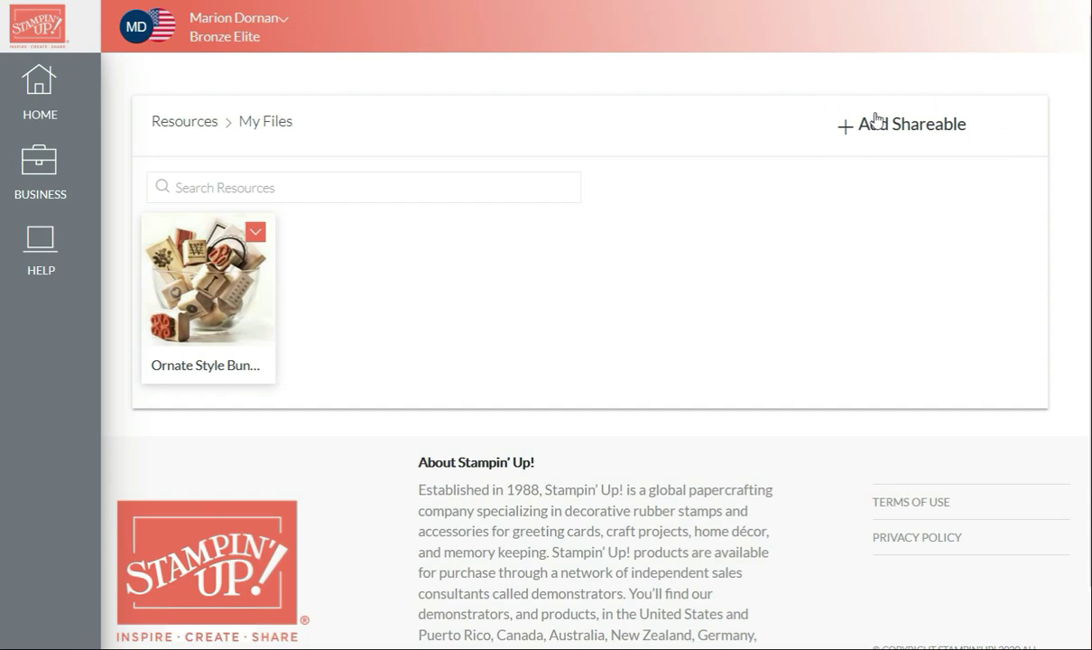
click(912, 127)
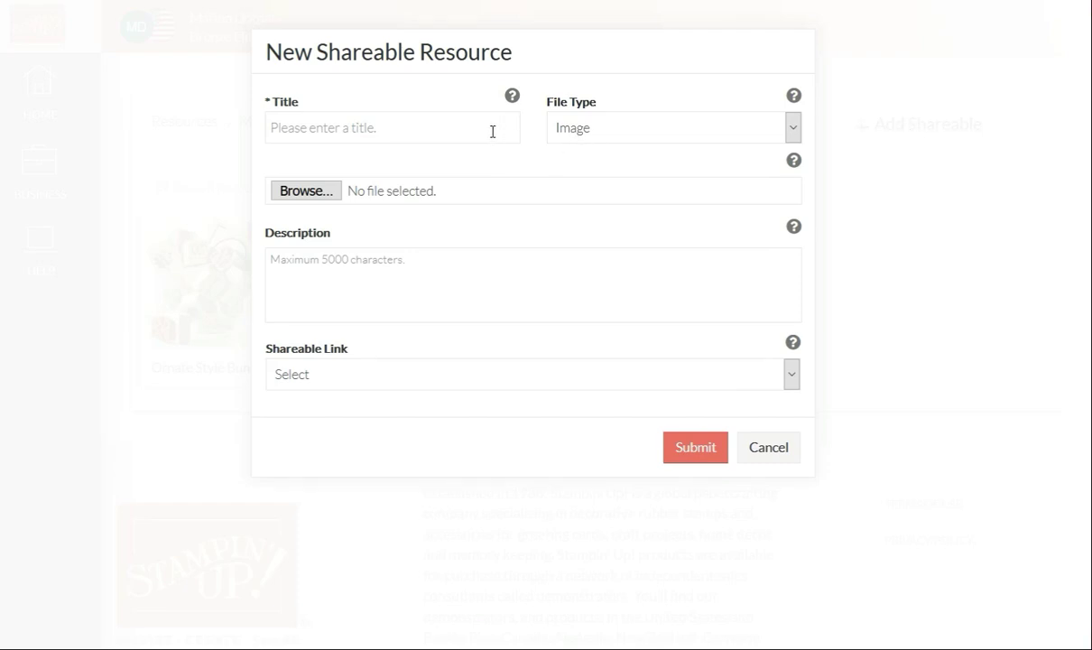
- Title the new shareable resource "Parisian Blossoms Mini Suite Bundle"
click(480, 131)
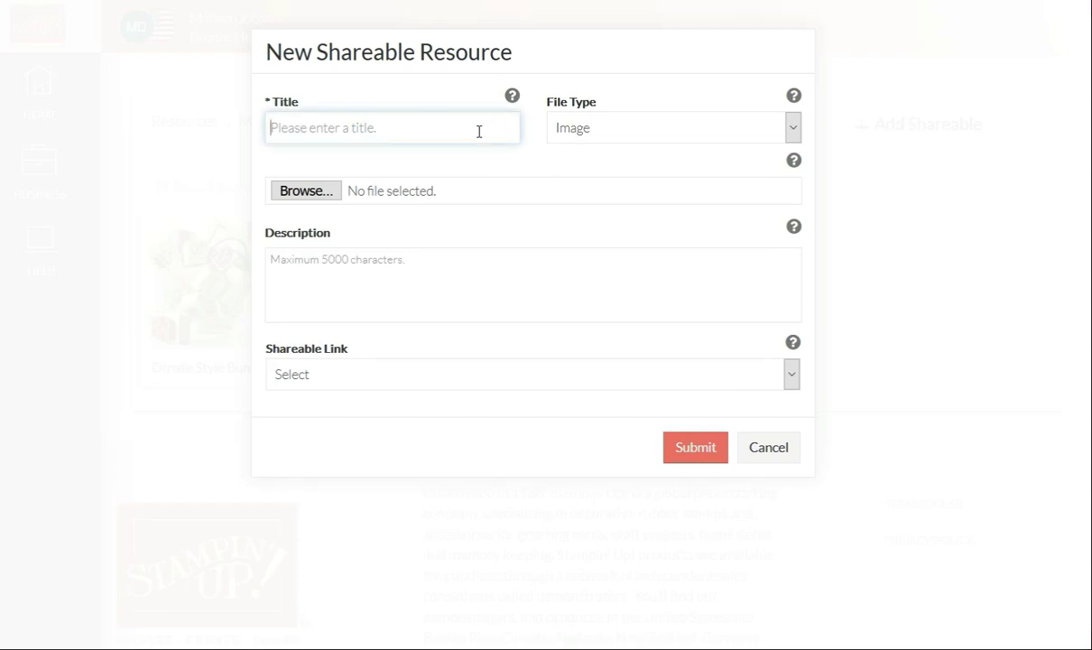
text(Pari)
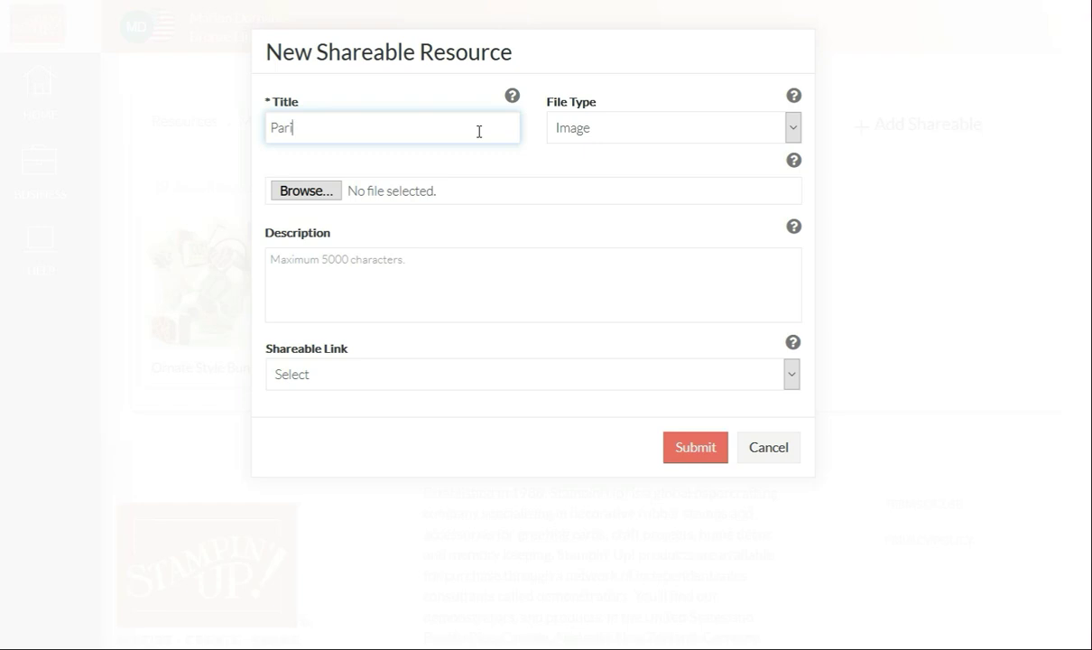
text(sian Blossoms Mi)
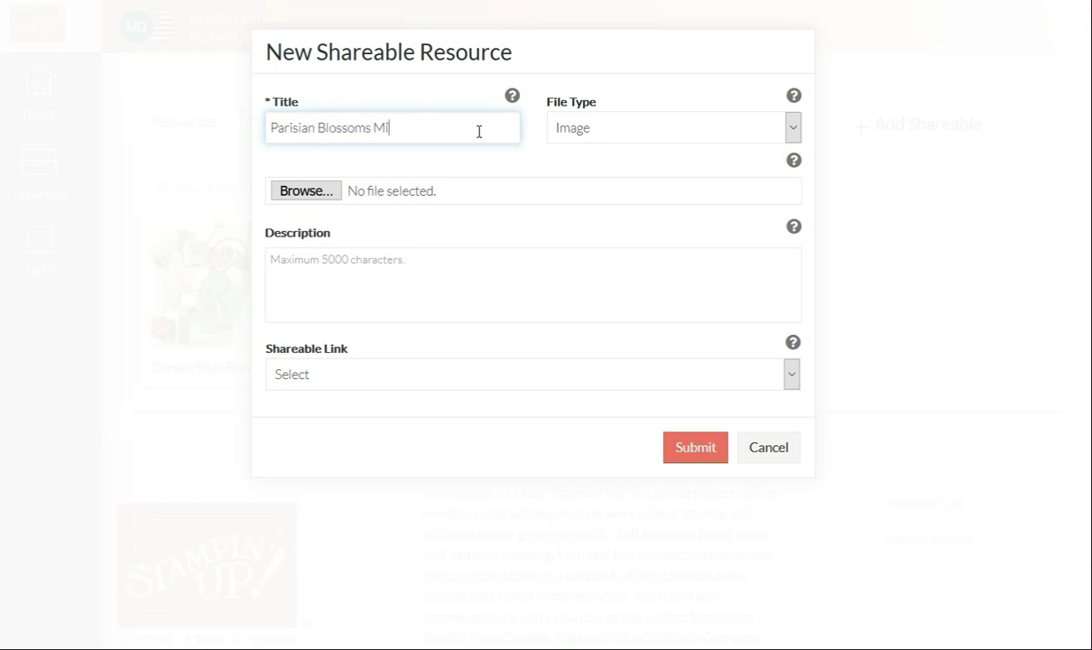
text(ni Suite Bundle)
- Attach the Parisian Mini Suite image from the Documents folder as the resource's file
key(Tab)
key(Tab)
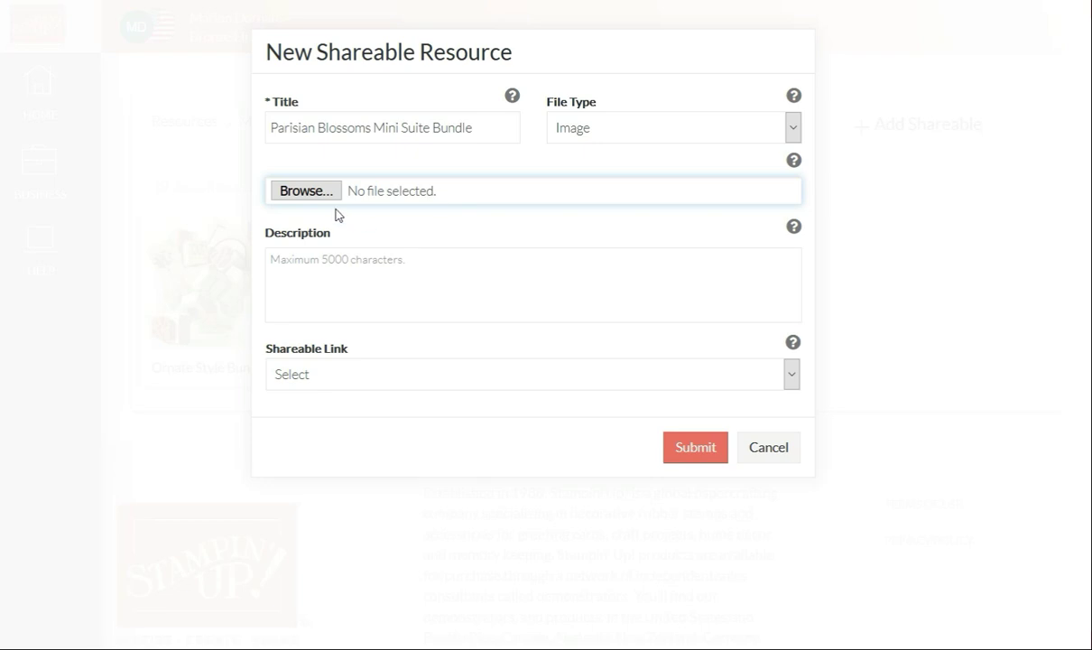
click(319, 195)
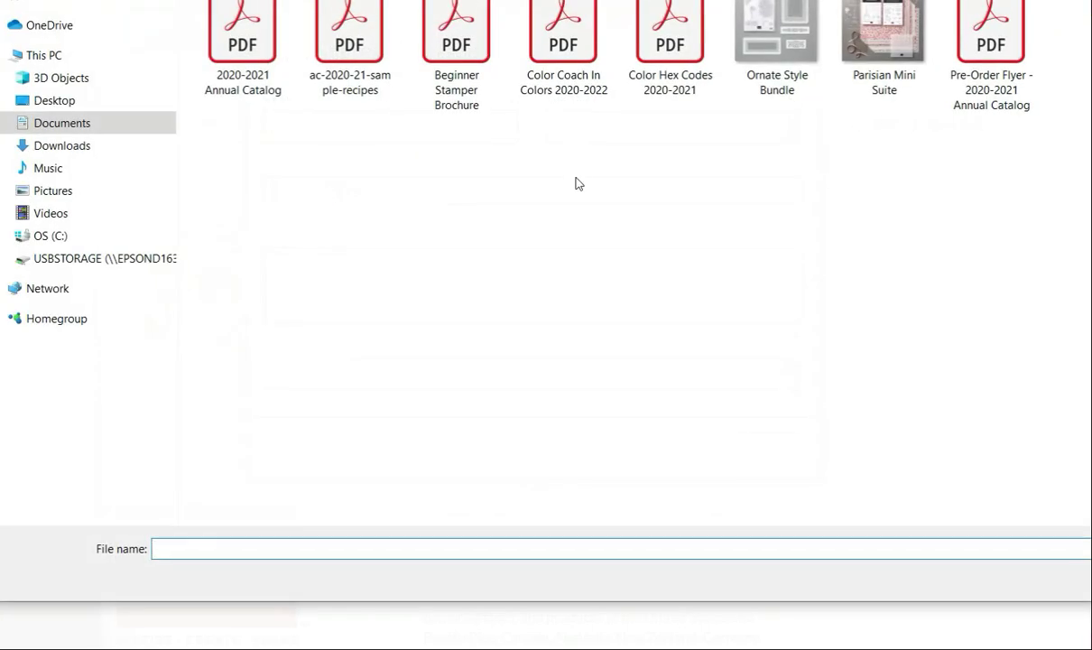
click(871, 27)
double_click(872, 27)
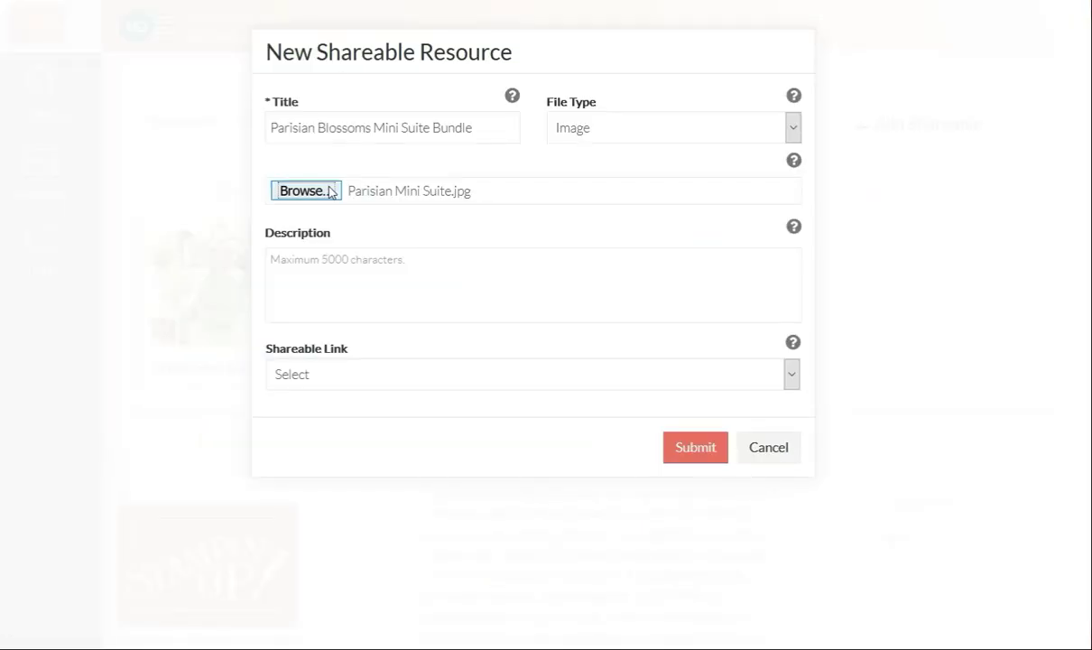
- Enter the description "Parisian Blossoms Suite without the Champagne Rhinestone Basic Jewels"
click(365, 274)
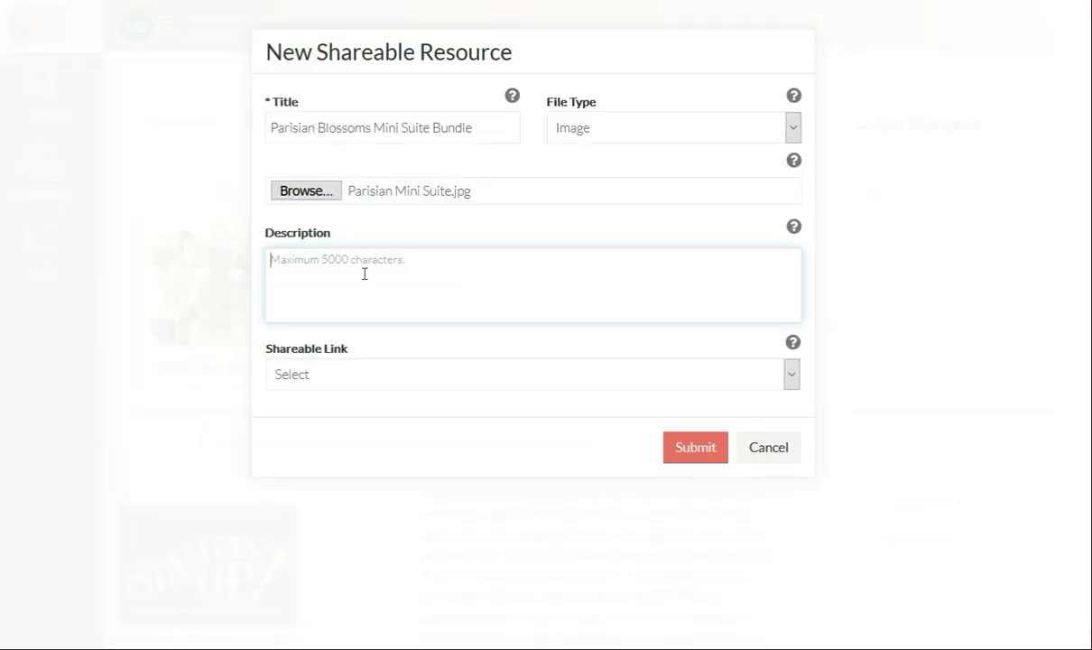
text(isian Blossoms Suite without)
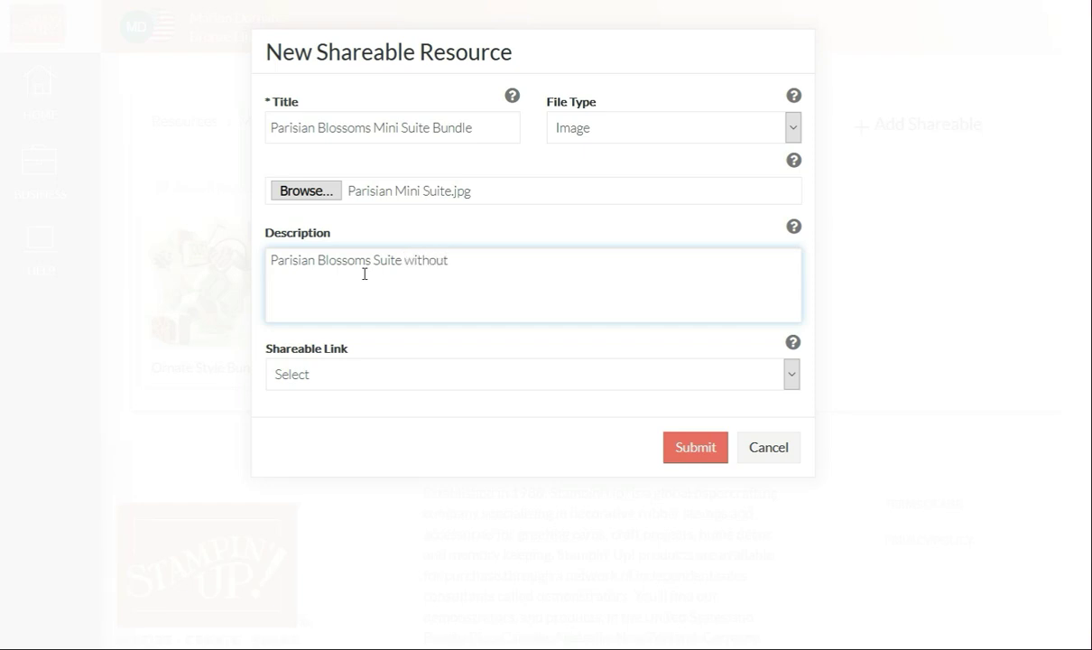
text( the Champagne R)
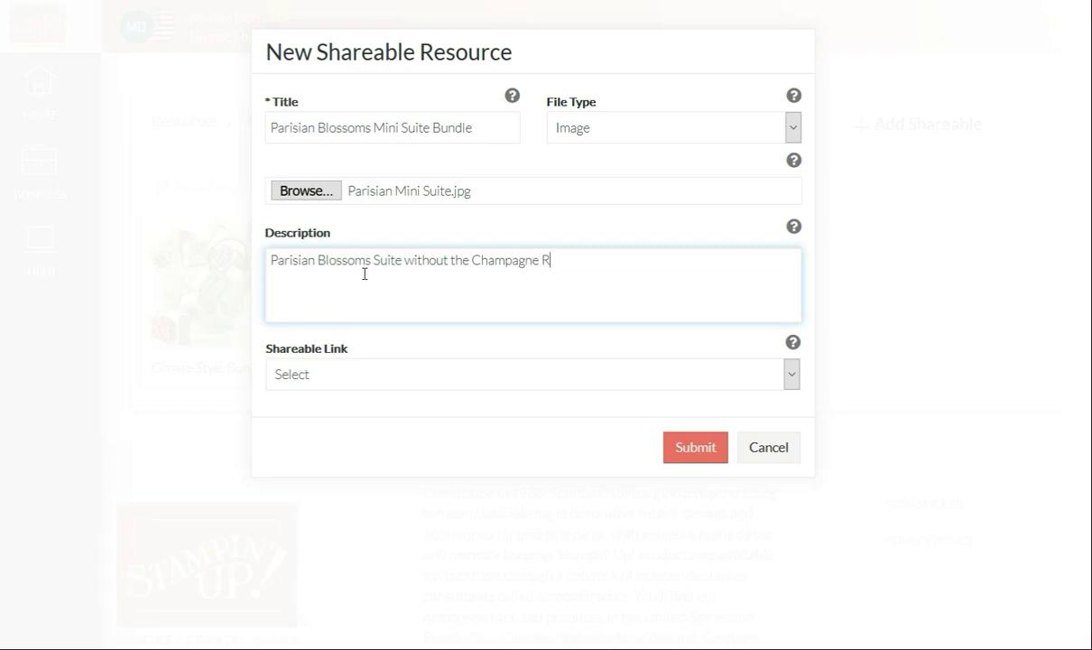
text(hinestone Basic Jewels)
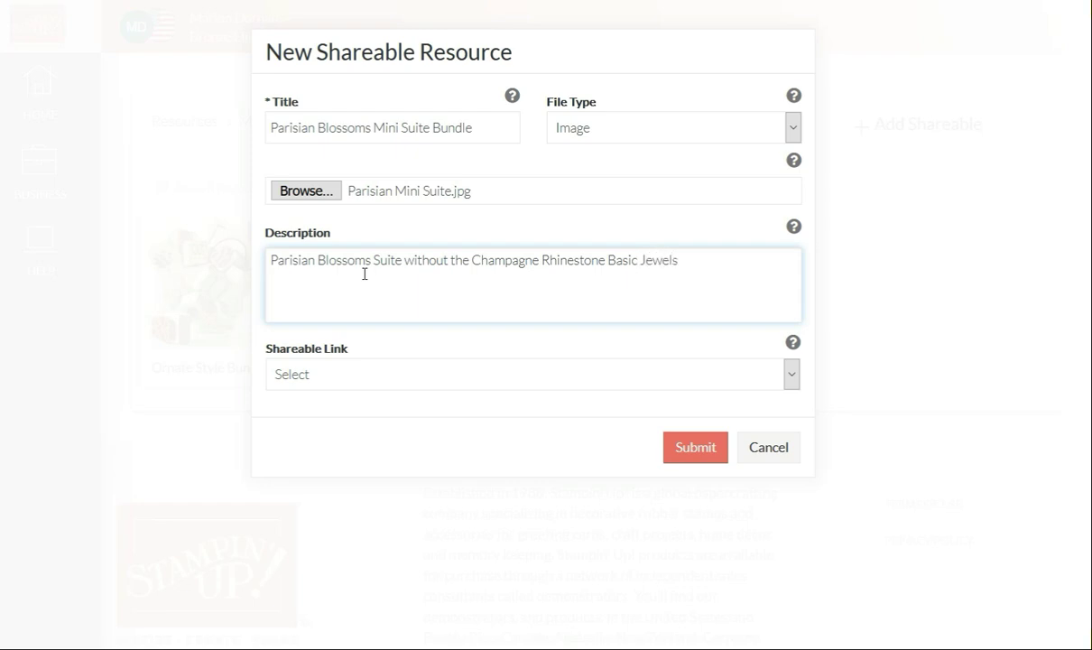
- Set the resource's shareable link type to Add to Cart
key(Tab)
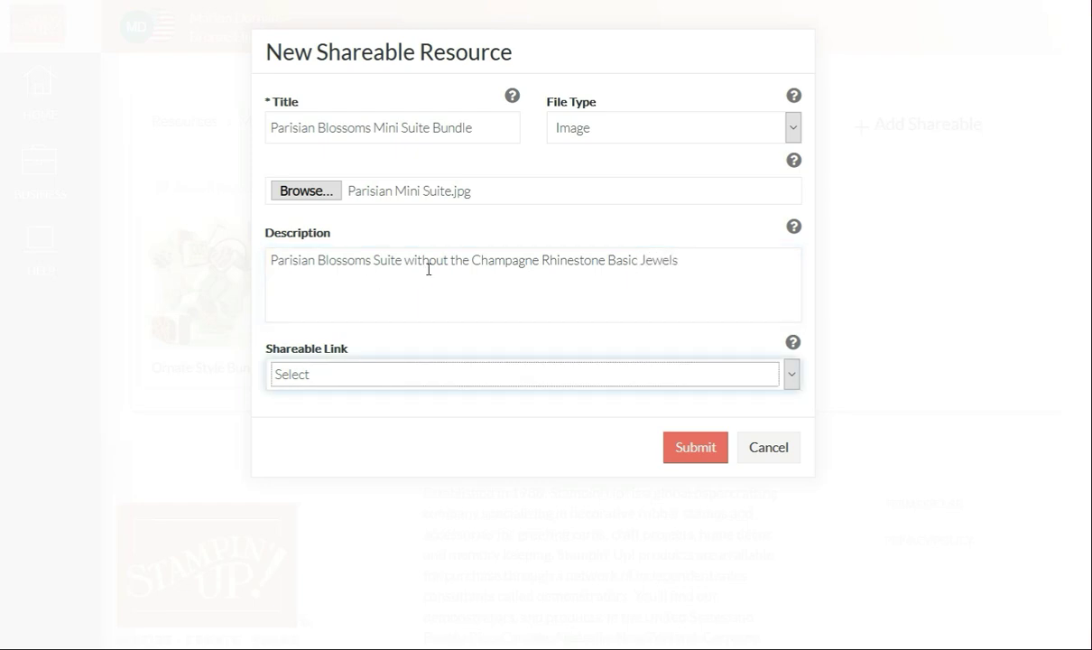
click(791, 377)
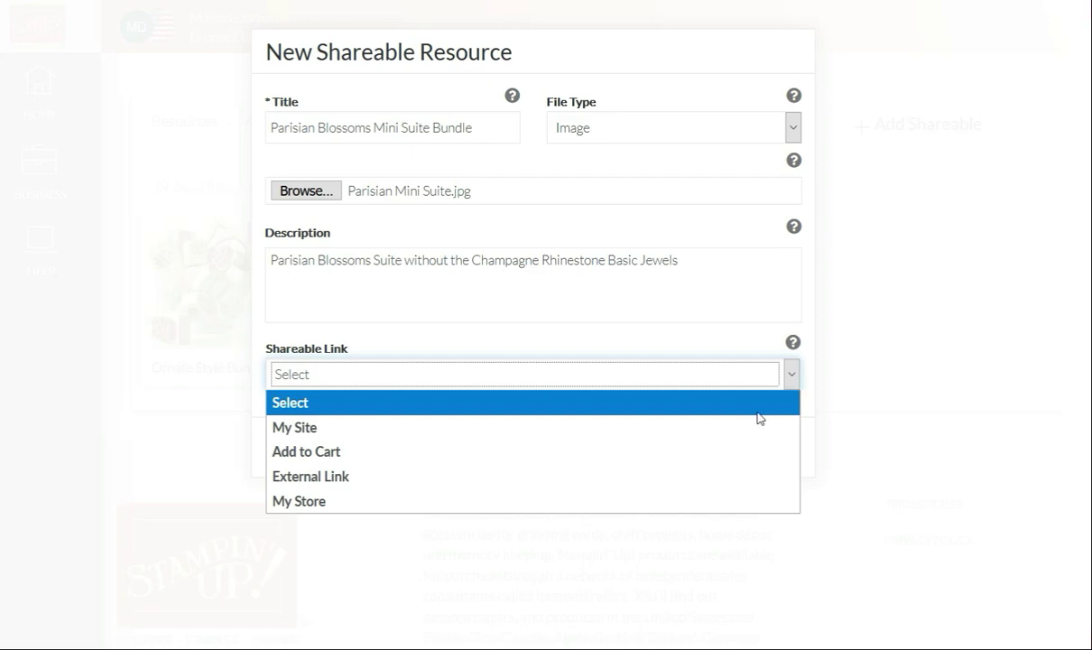
click(594, 461)
- Search the suggested products for "parisian" and add the Parisian Beauty Bundle (English) and the Parisian Flourish 3D Embossing Folder
click(592, 455)
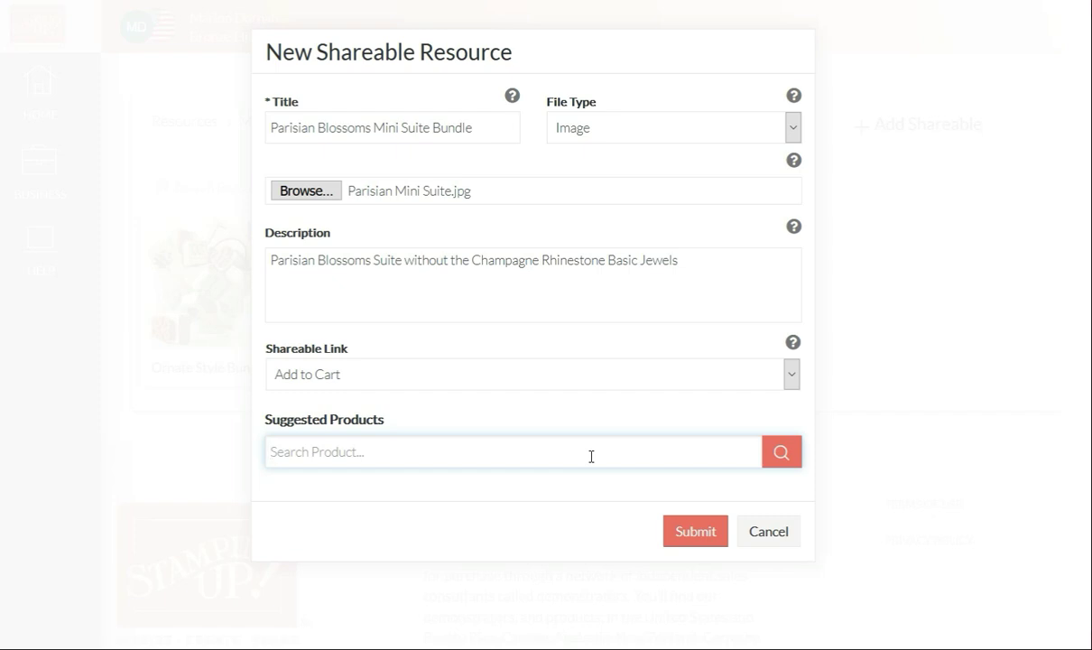
text(parisian)
key(Return)
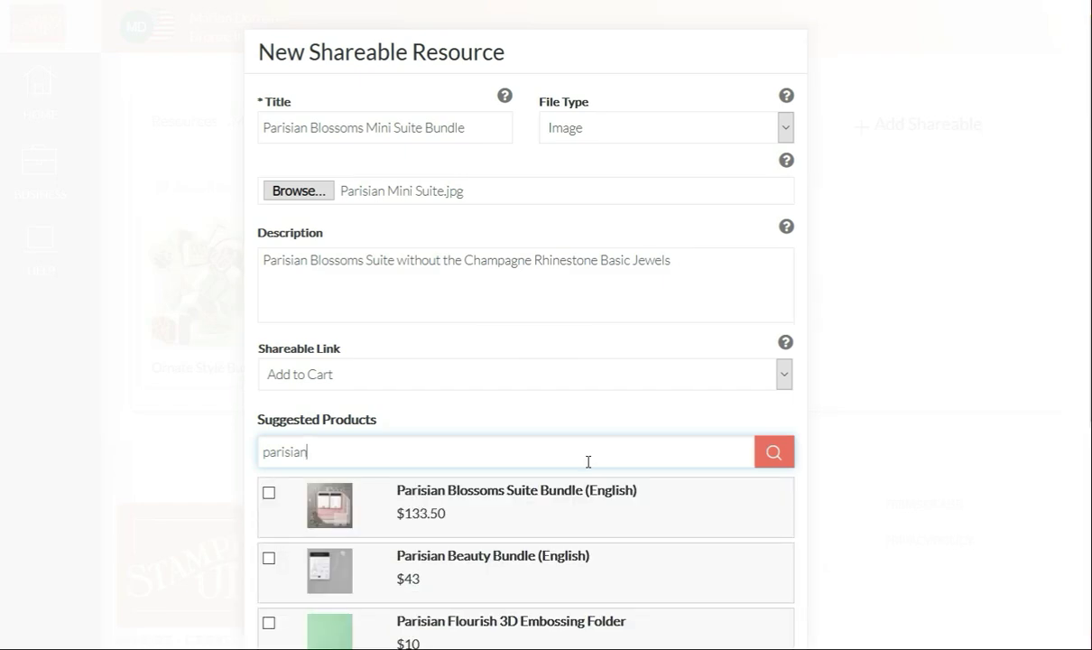
scroll(578, 452, down, 4)
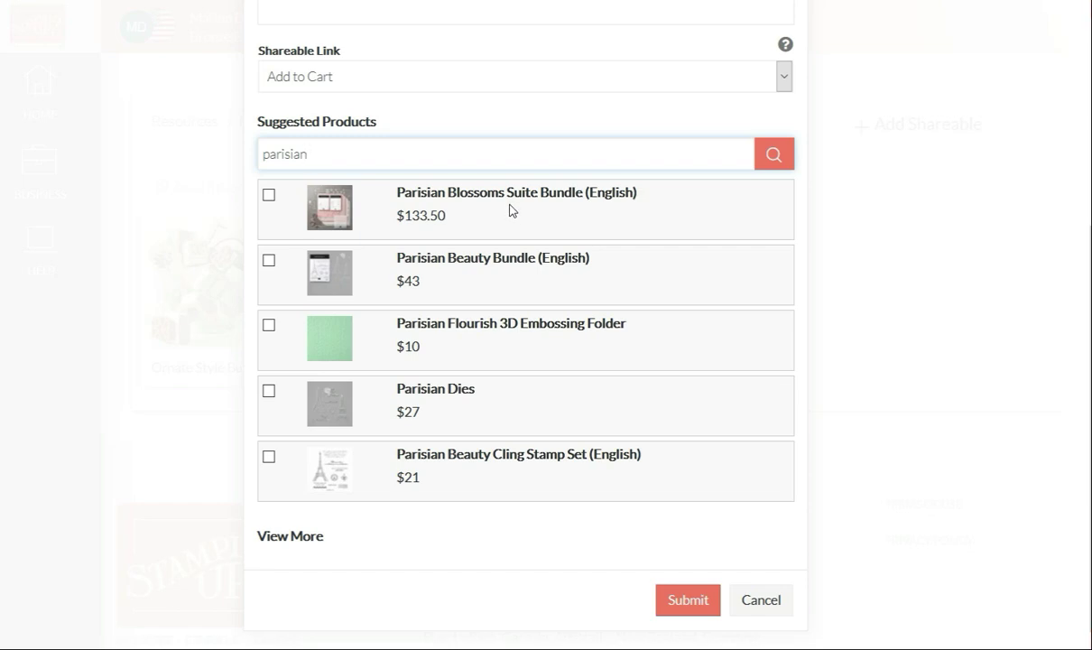
click(268, 261)
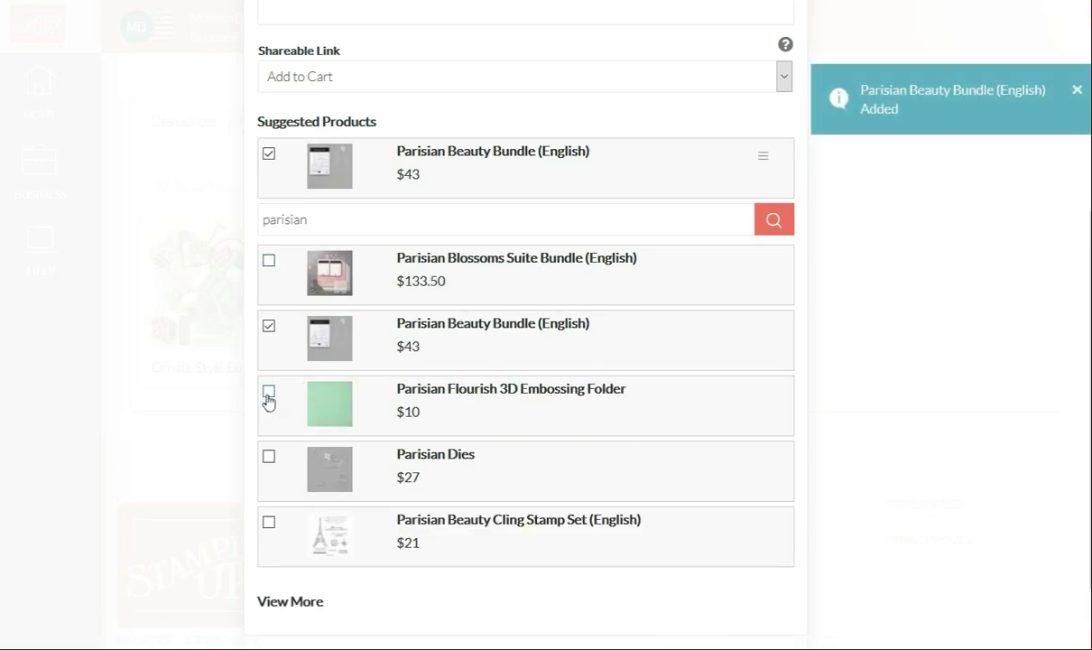
click(268, 393)
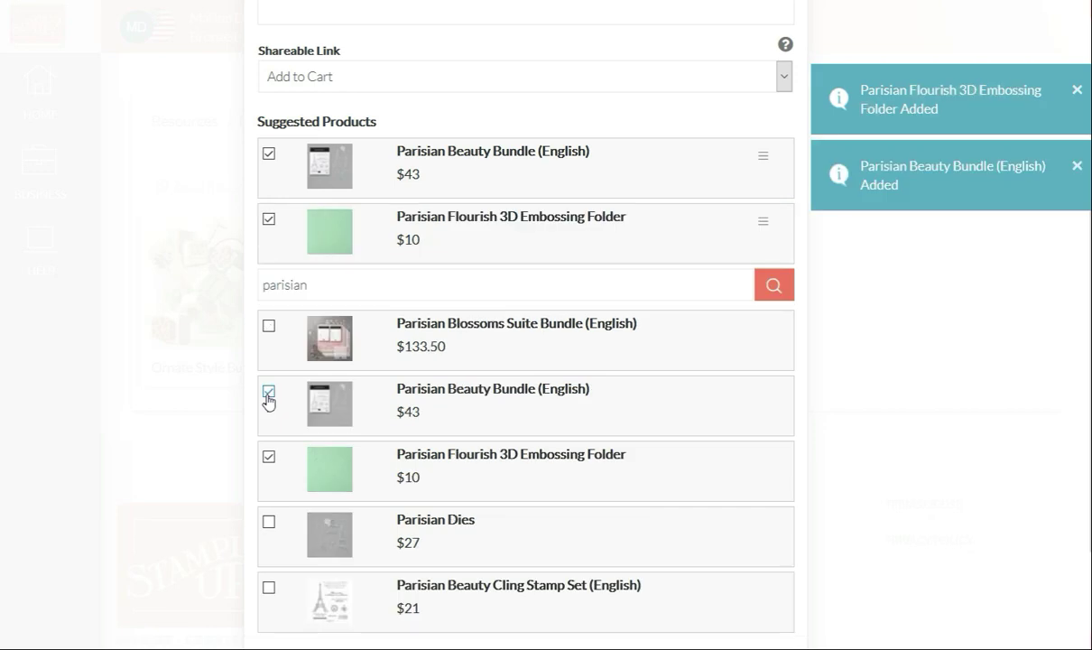
scroll(271, 409, down, 1)
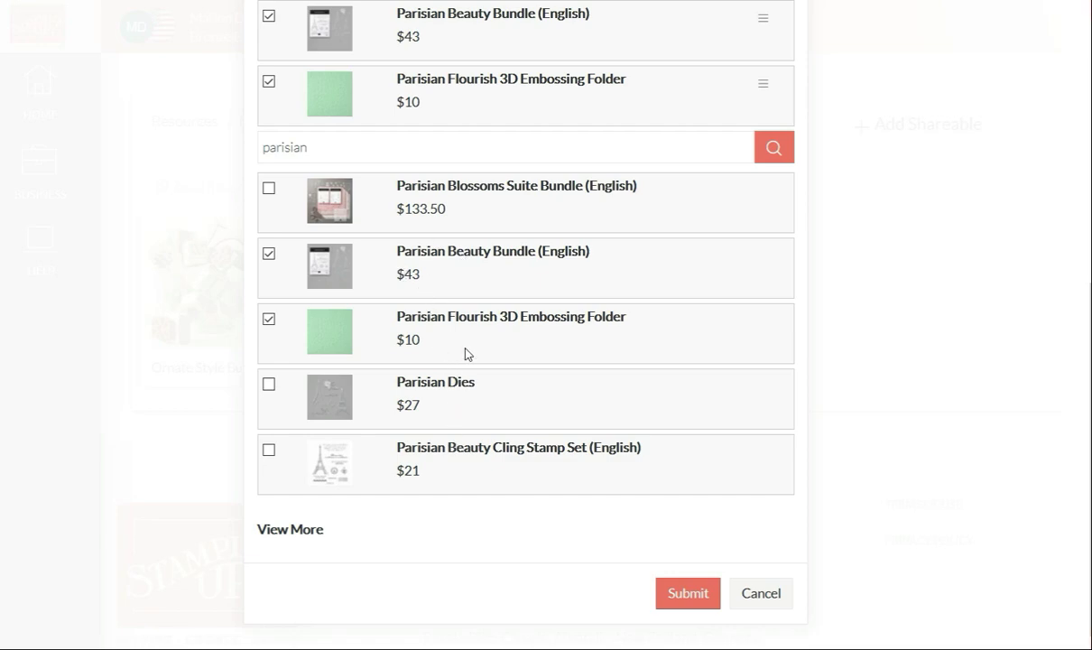
scroll(466, 354, up, 2)
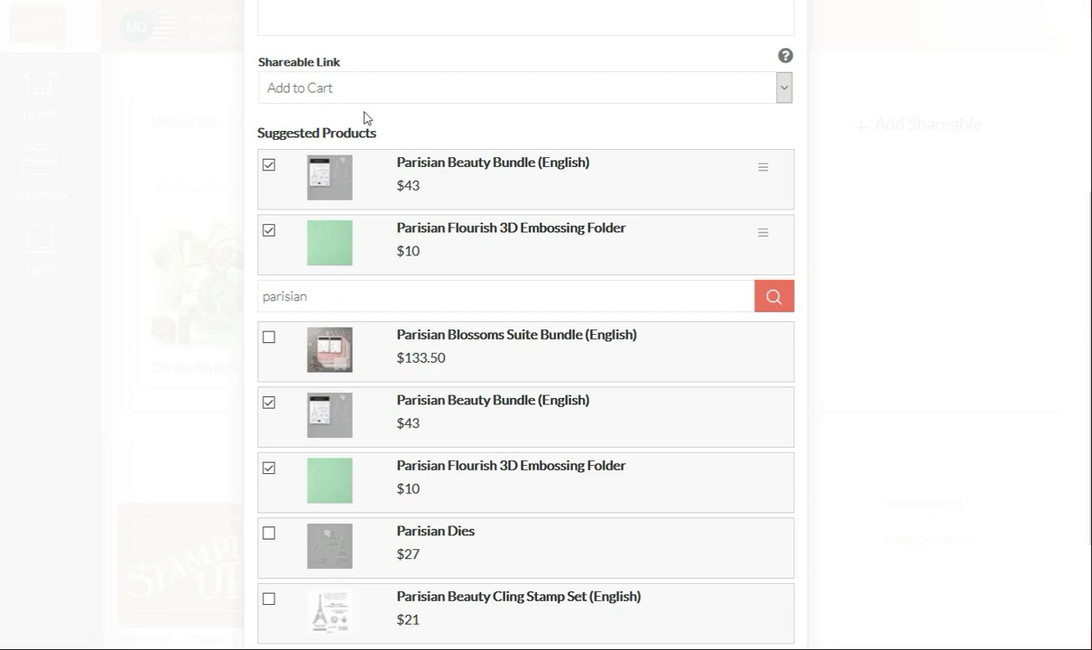
click(334, 87)
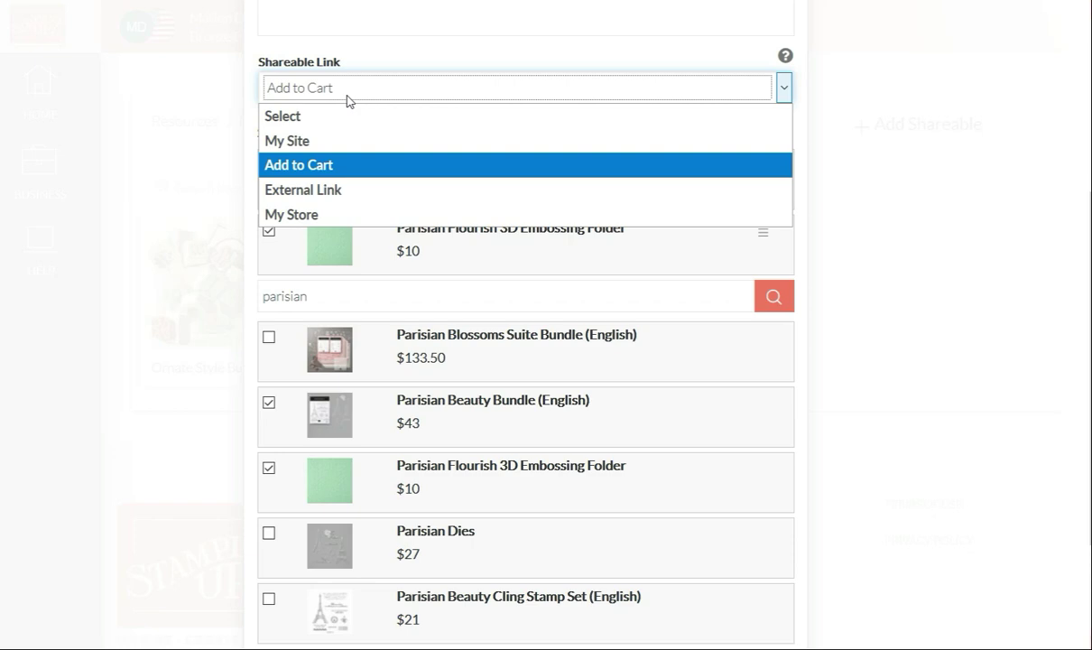
key(Up)
key(Up)
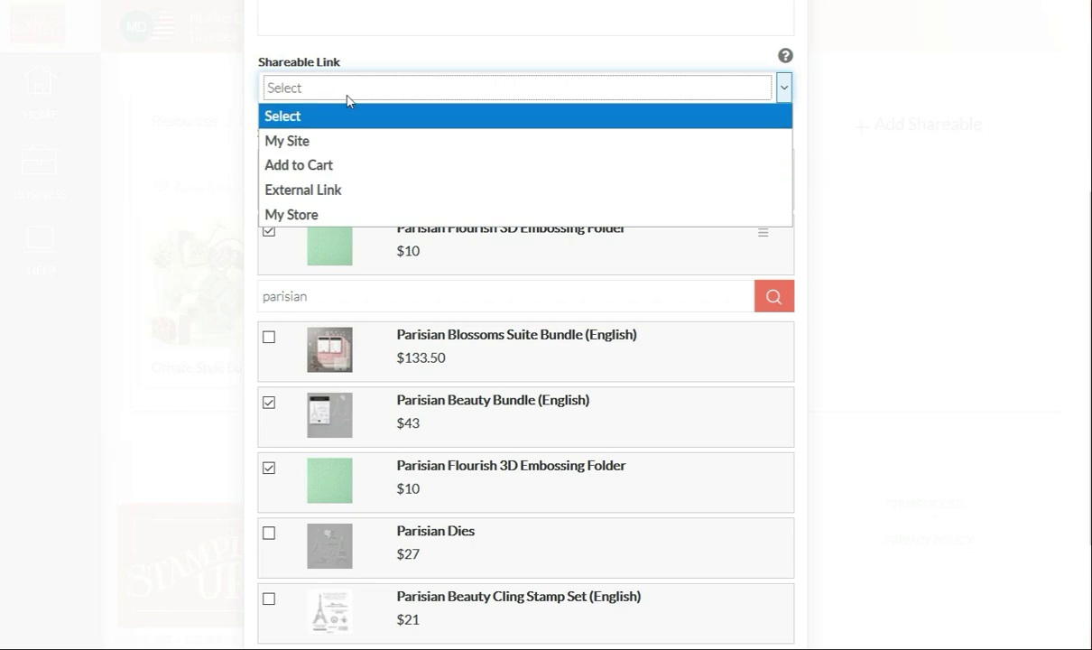
click(359, 164)
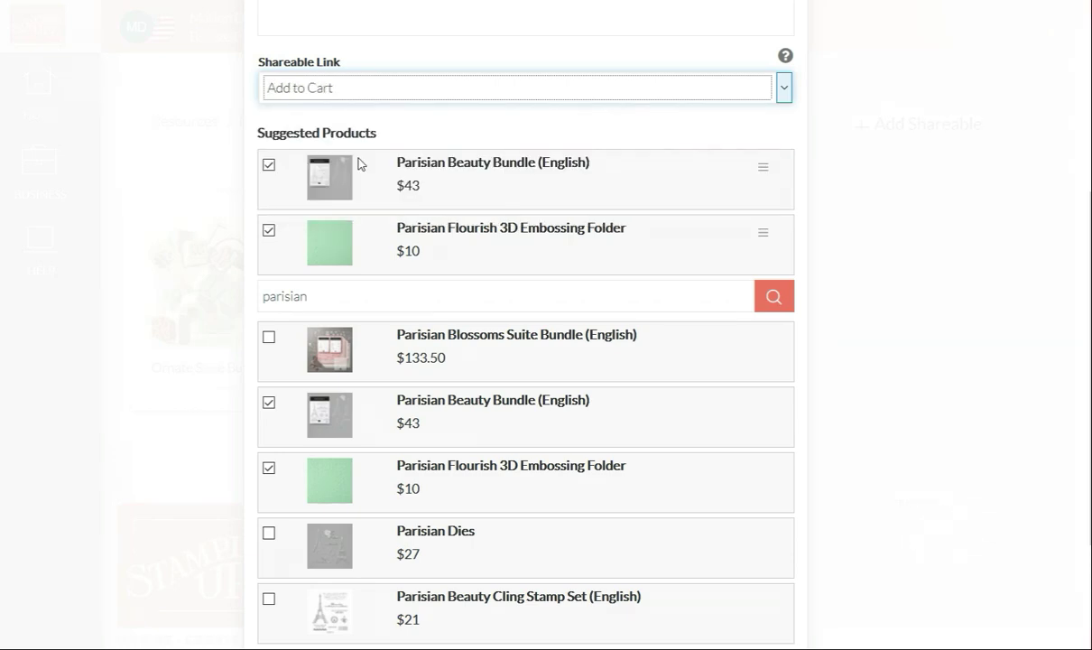
scroll(388, 226, up, 3)
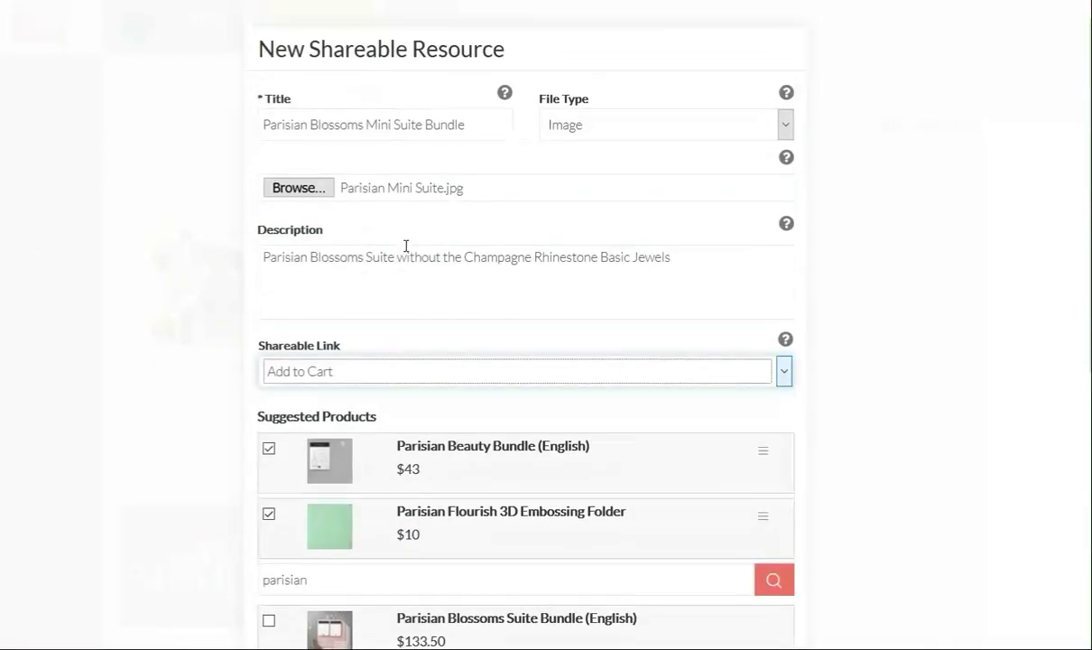
scroll(406, 316, down, 3)
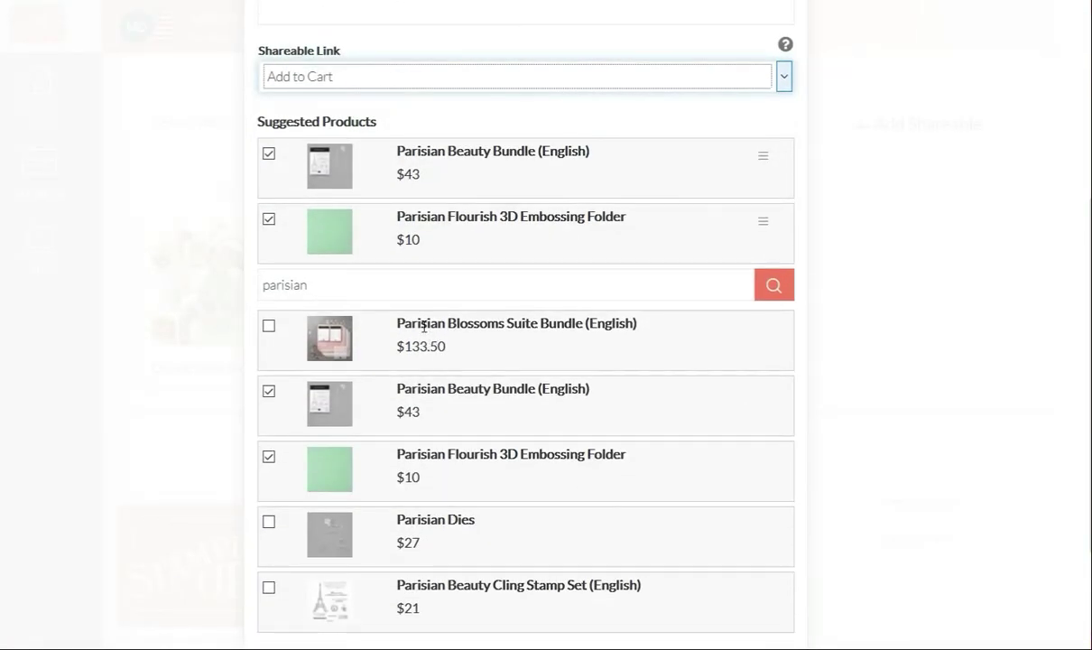
- Search the suggested products for "blossoms" instead and add the Forever Blossoms Bundle (English)
click(397, 291)
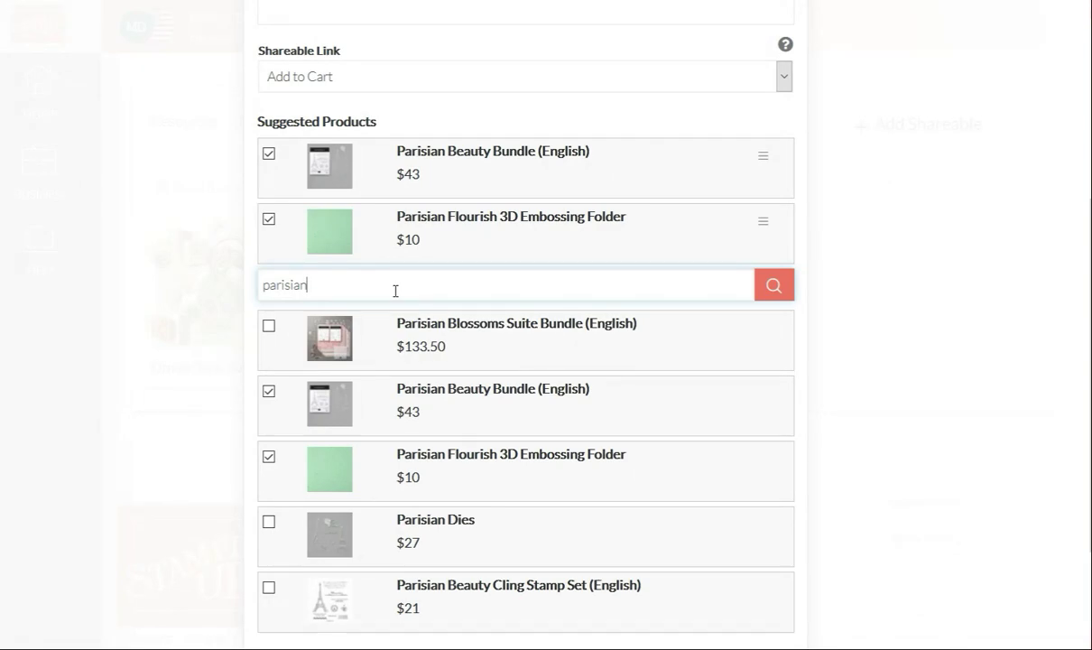
key(BackSpace)
key(BackSpace)
key(BackSpace)
key(BackSpace)
key(BackSpace)
key(BackSpace)
key(BackSpace)
key(BackSpace)
text(blossoms)
key(Return)
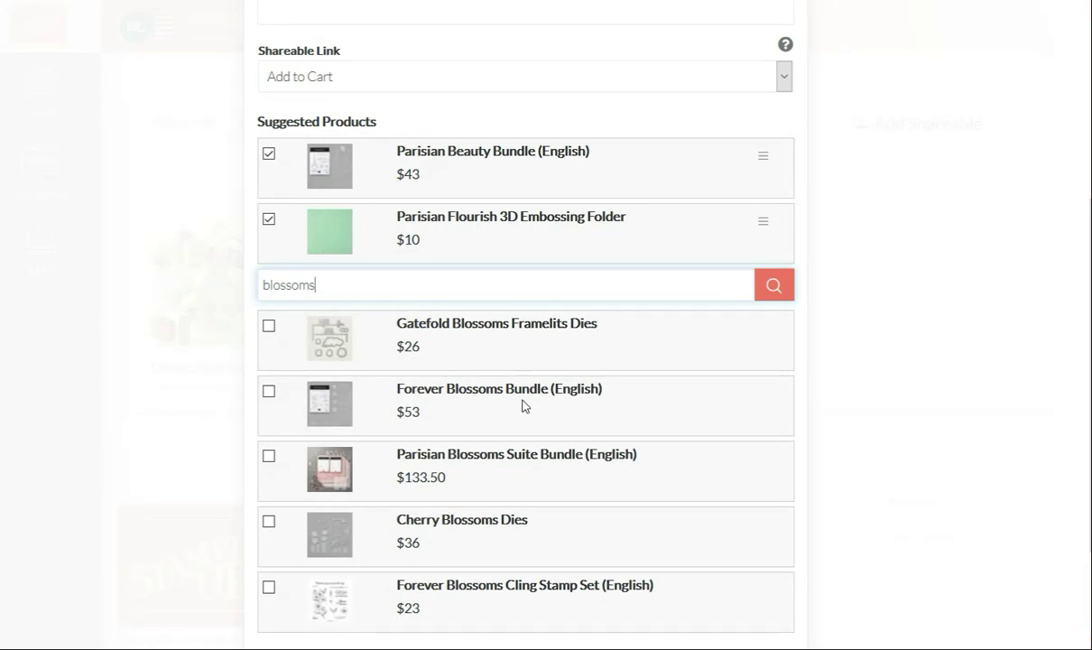
click(269, 391)
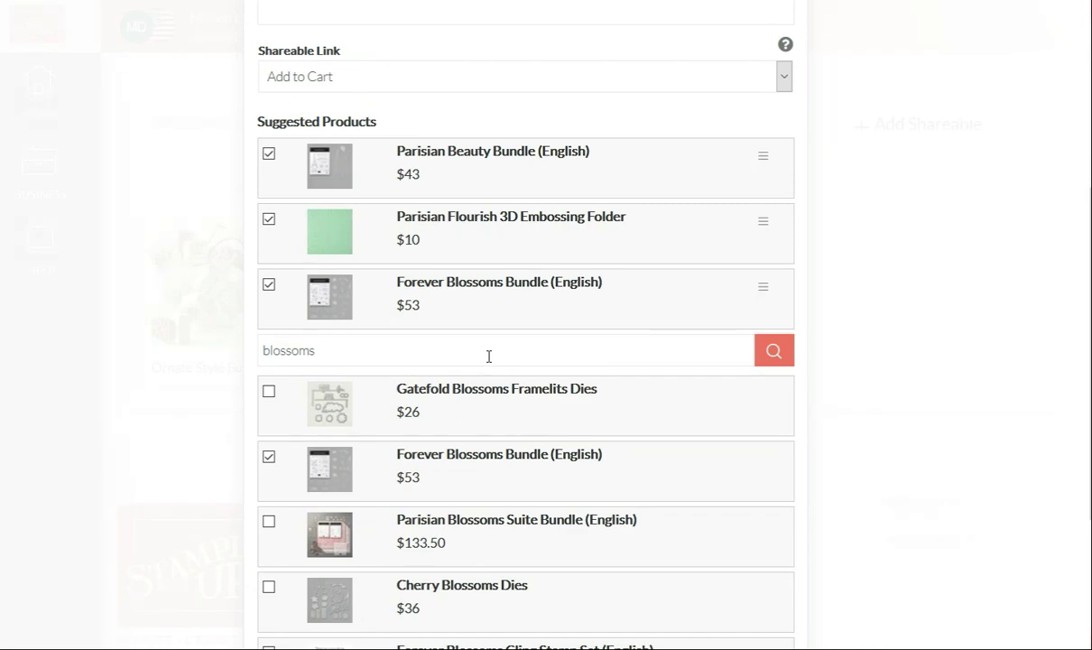
- Load more of the "blossoms" results and add the Parisian Blossoms Specialty Designer Series Paper to the suggested products
click(488, 357)
scroll(485, 514, down, 2)
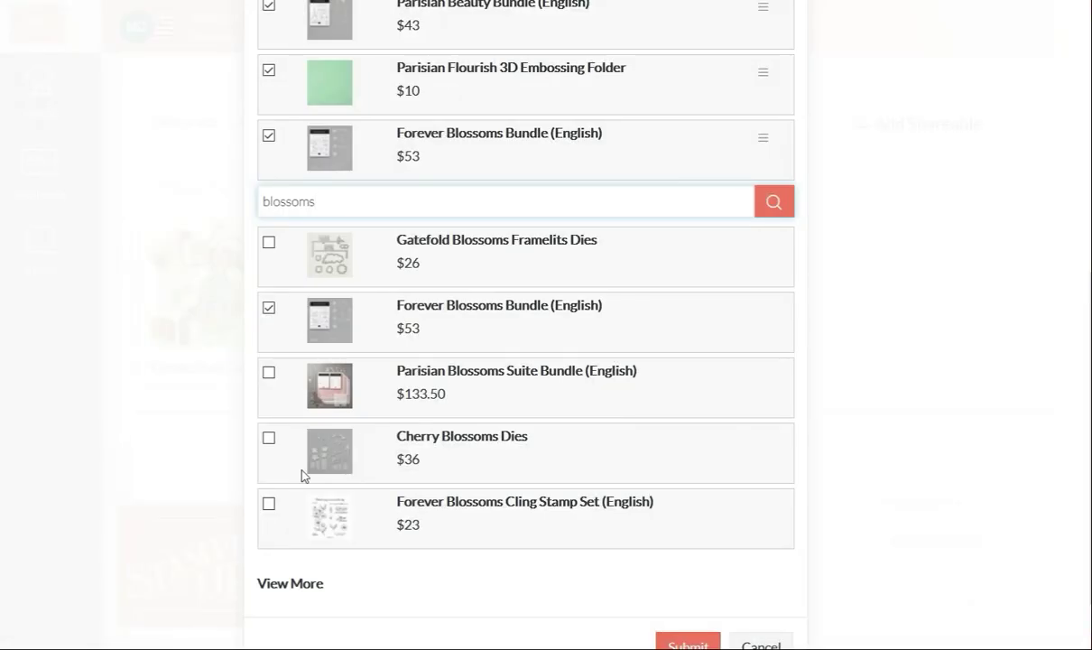
click(289, 585)
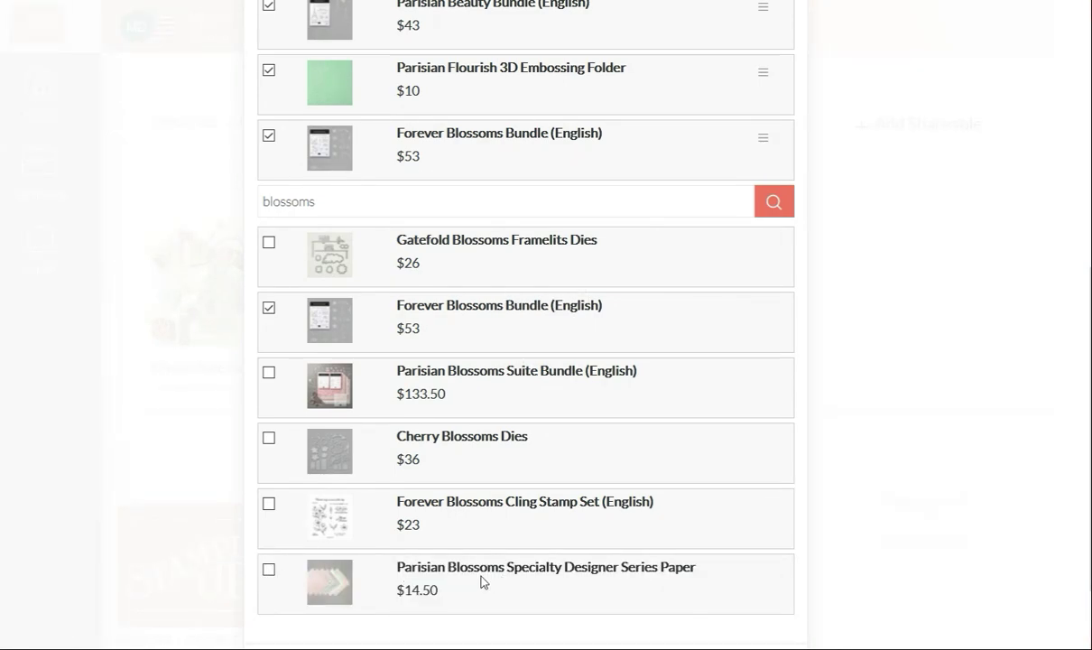
click(269, 569)
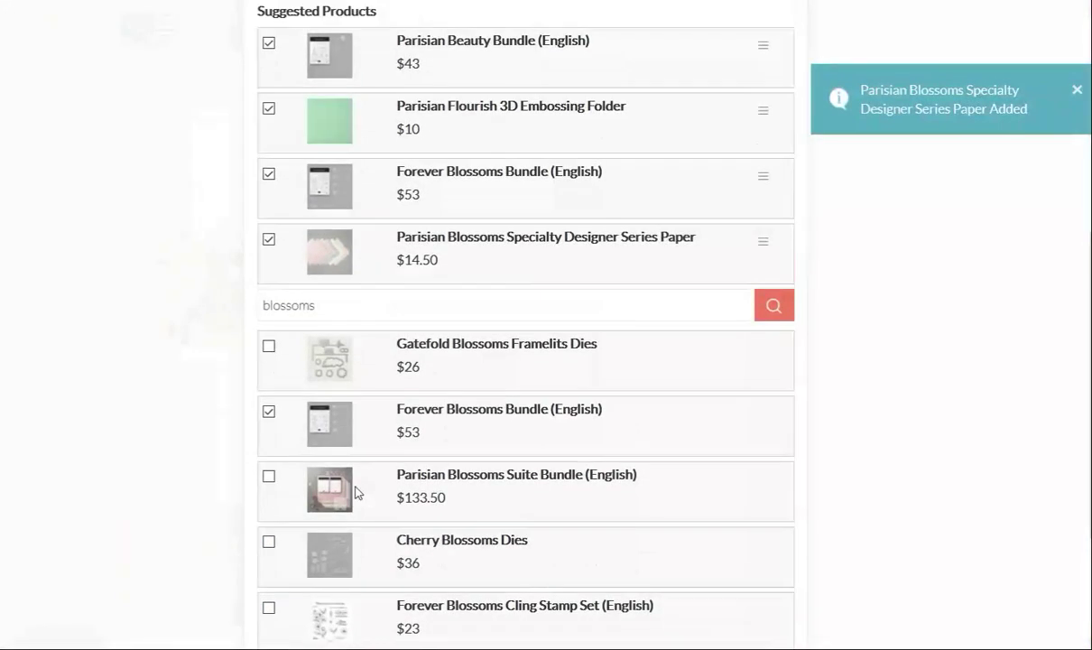
scroll(354, 487, up, 2)
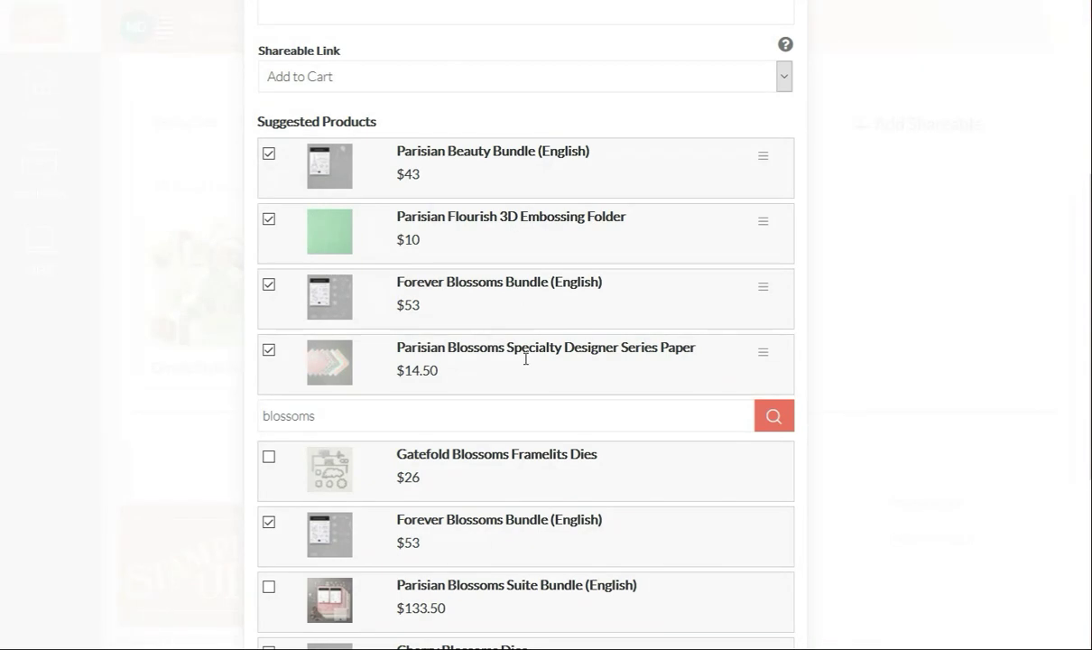
- Search the suggested products for item 151194 and add the Petal Pink 1/4" (6.4 mm) Metallic-Edge Ribbon
click(450, 411)
key(BackSpace)
key(BackSpace)
key(BackSpace)
key(BackSpace)
key(BackSpace)
key(BackSpace)
key(BackSpace)
key(BackSpace)
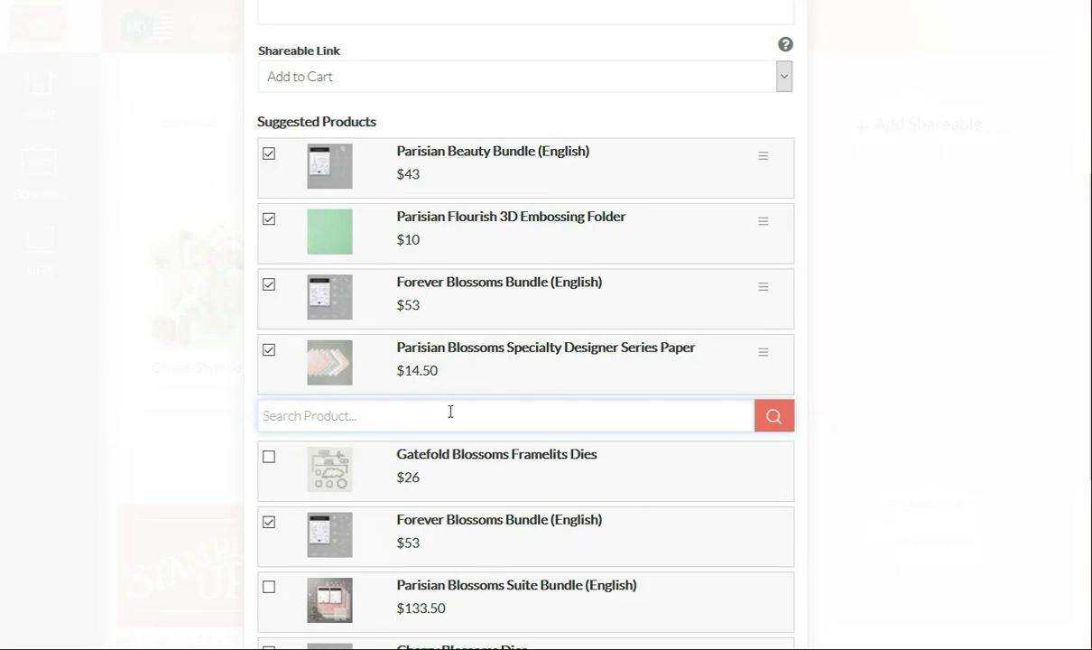
text(151194)
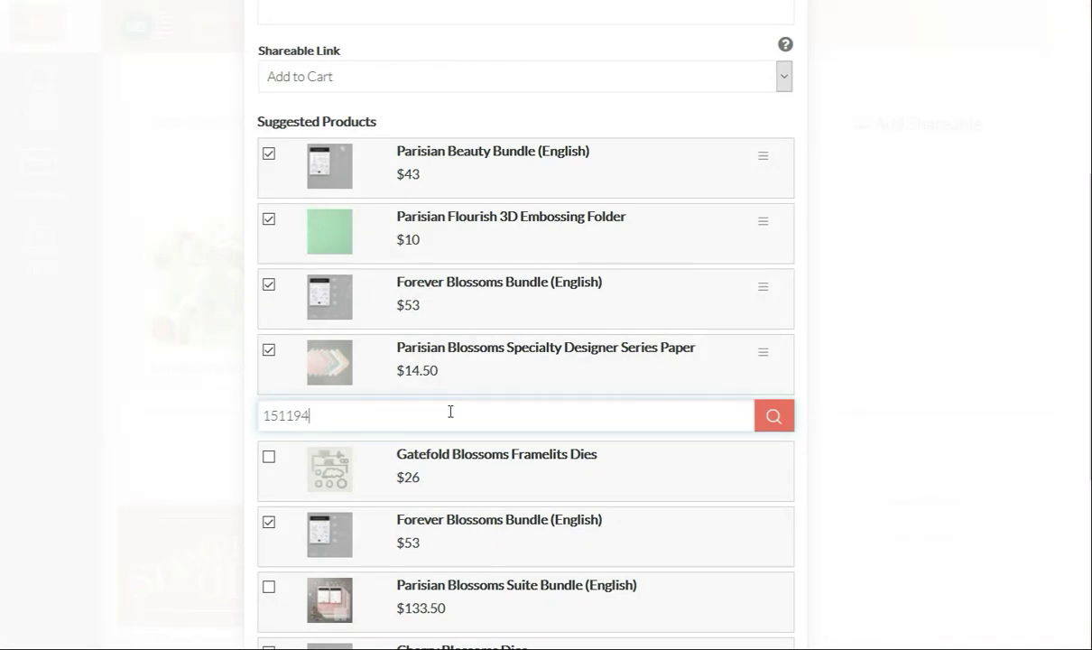
key(Return)
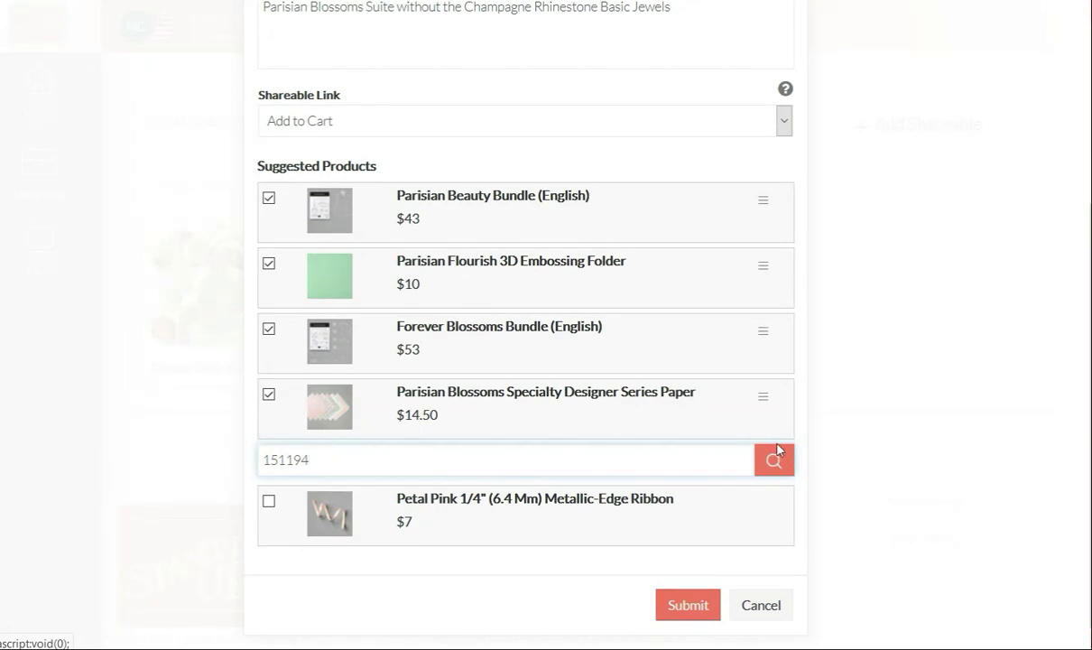
click(267, 502)
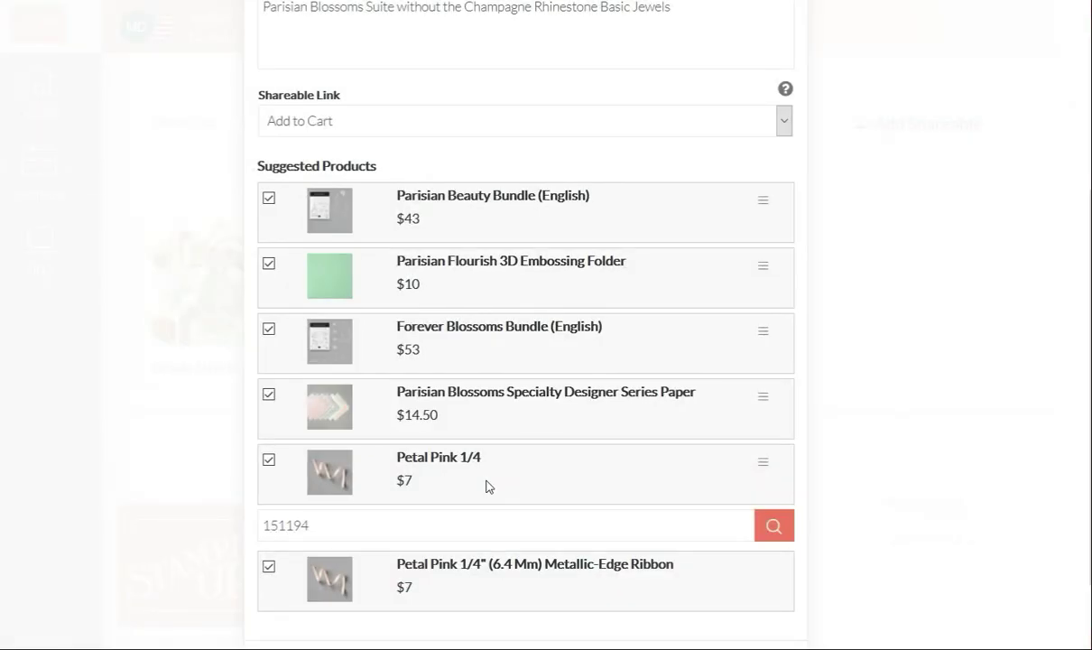
- Review the form's title, image file type, description and suggested products, and submit the new shareable resource
scroll(506, 465, down, 2)
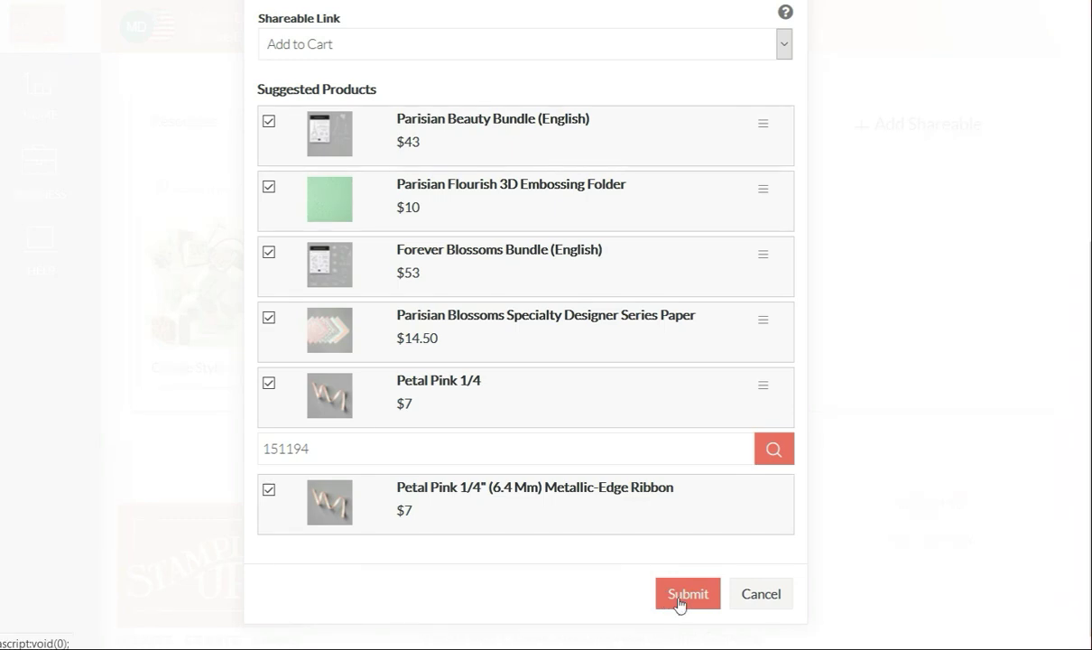
scroll(654, 415, up, 5)
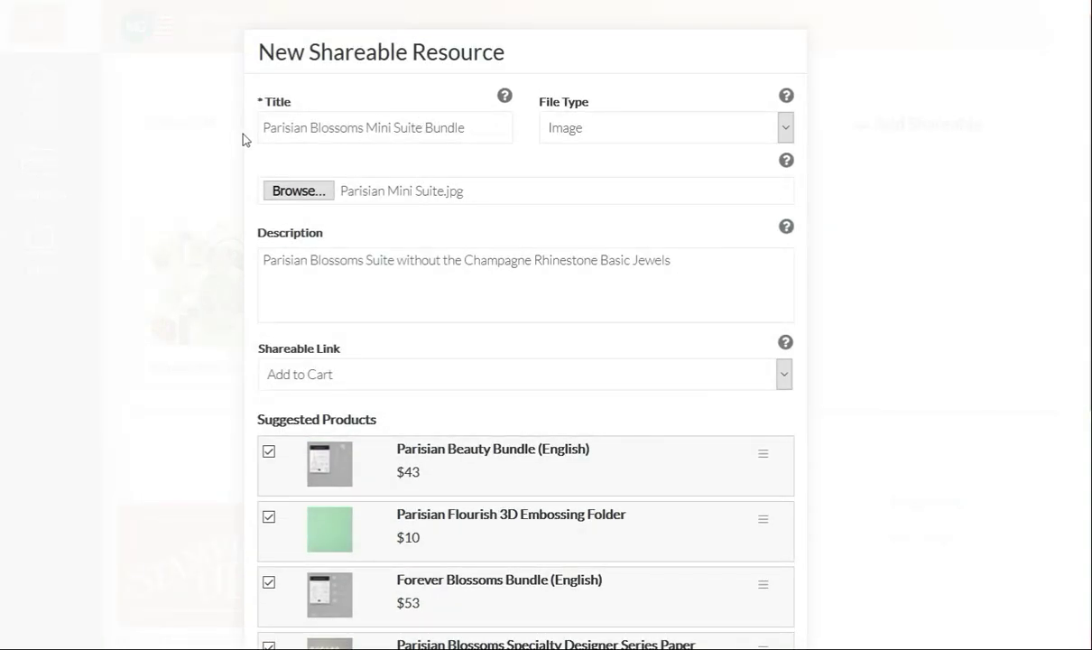
click(625, 130)
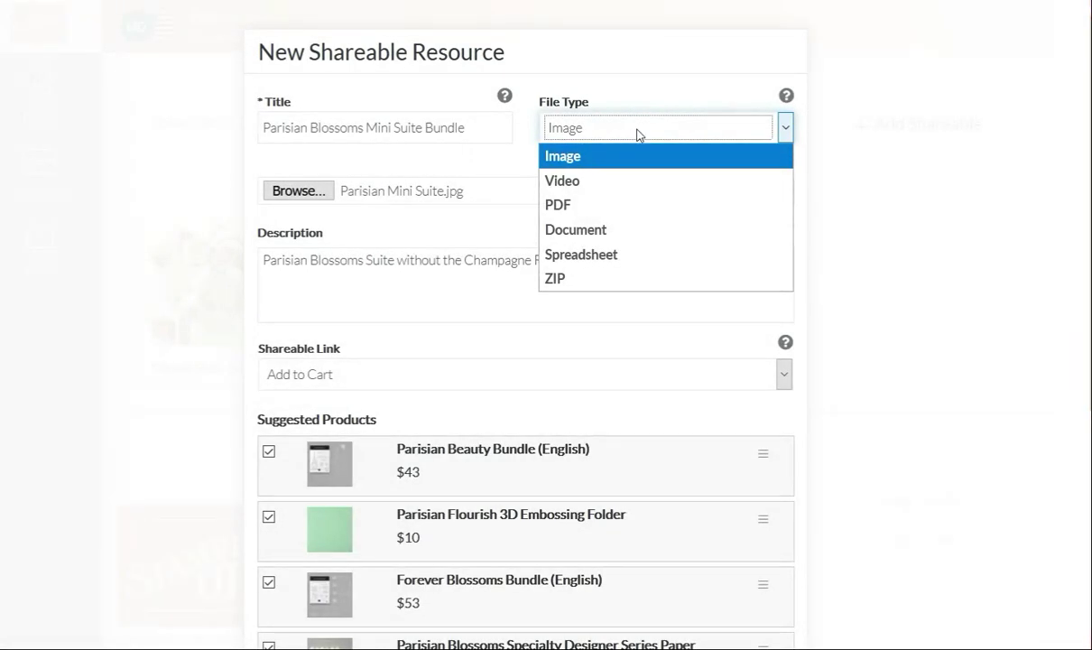
click(648, 100)
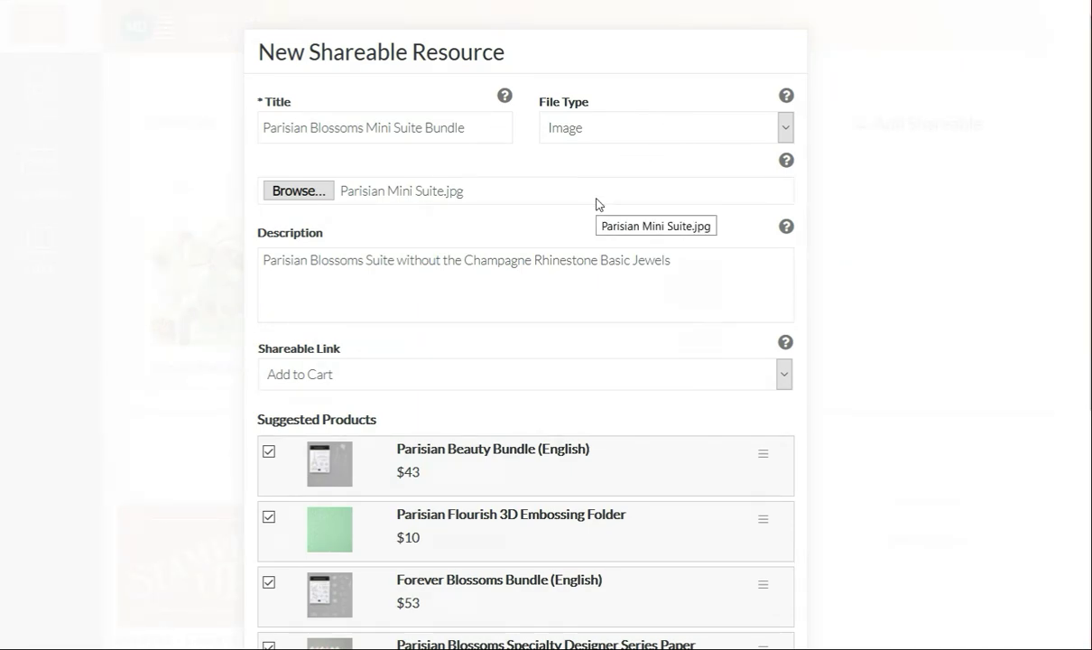
scroll(596, 204, down, 3)
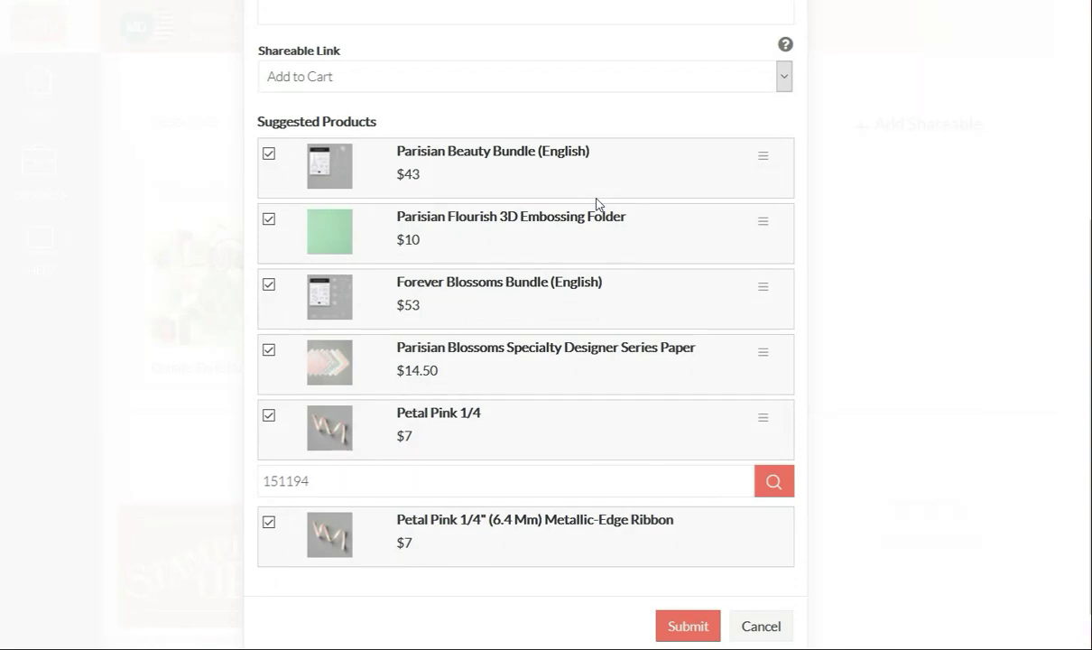
scroll(595, 204, up, 3)
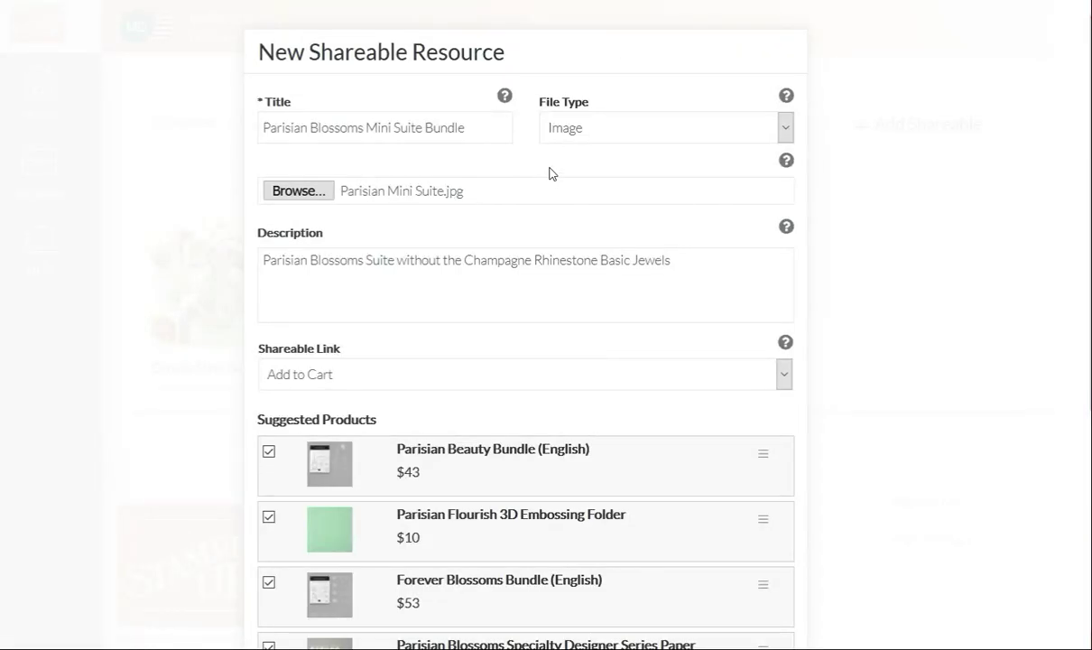
scroll(541, 270, down, 4)
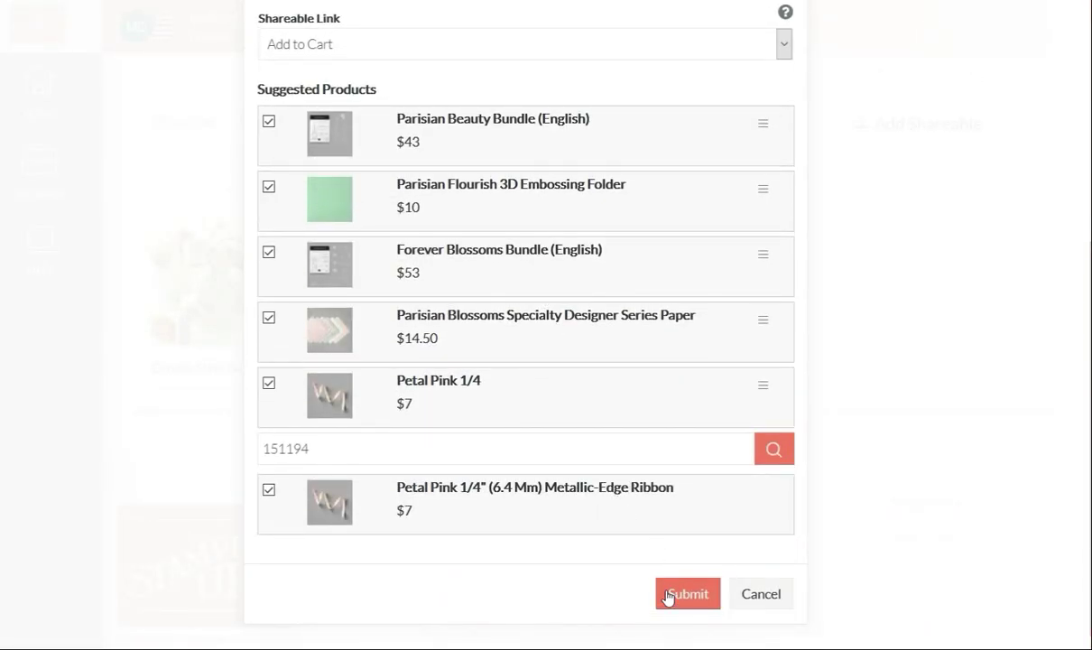
click(683, 597)
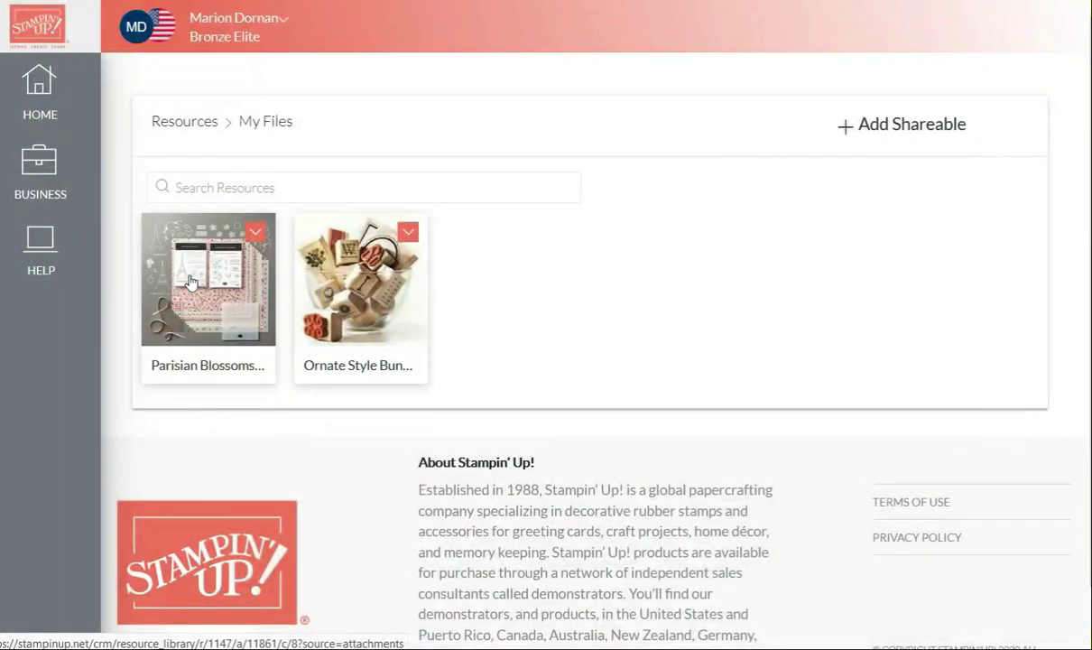
- Check the actions available for the Parisian Blossoms resource in My Files and open the resource's detail view
click(255, 235)
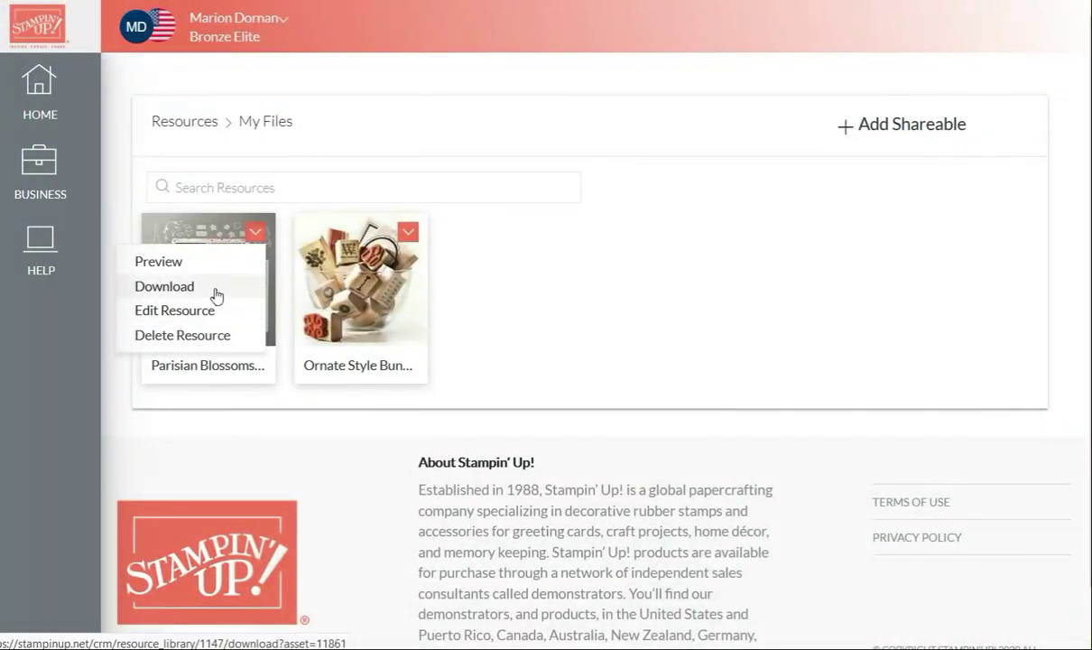
click(487, 312)
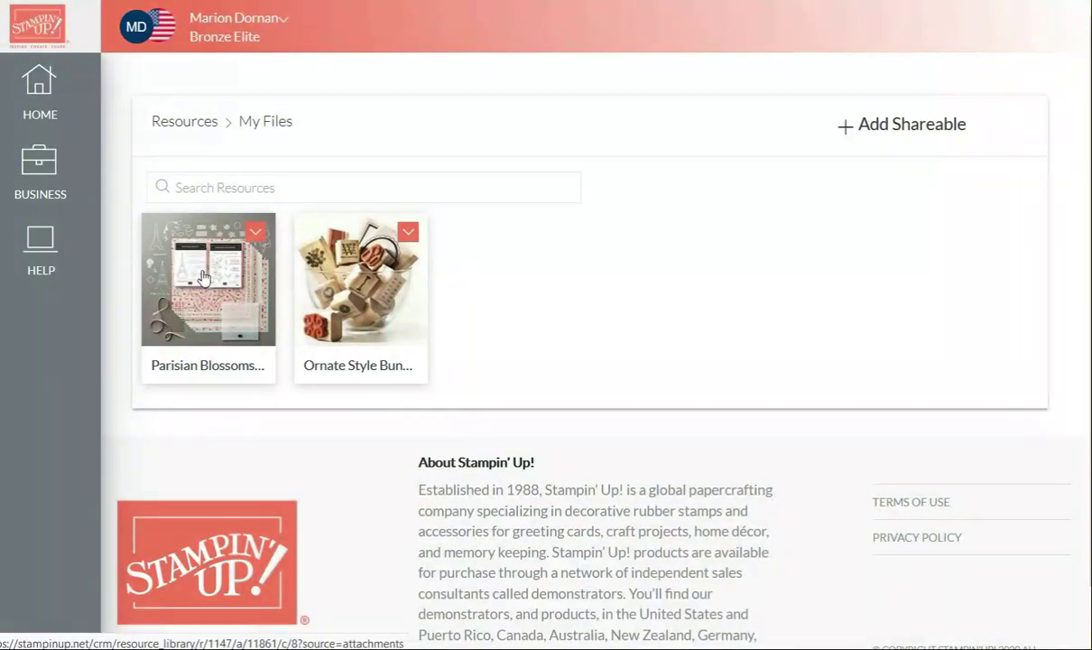
click(203, 277)
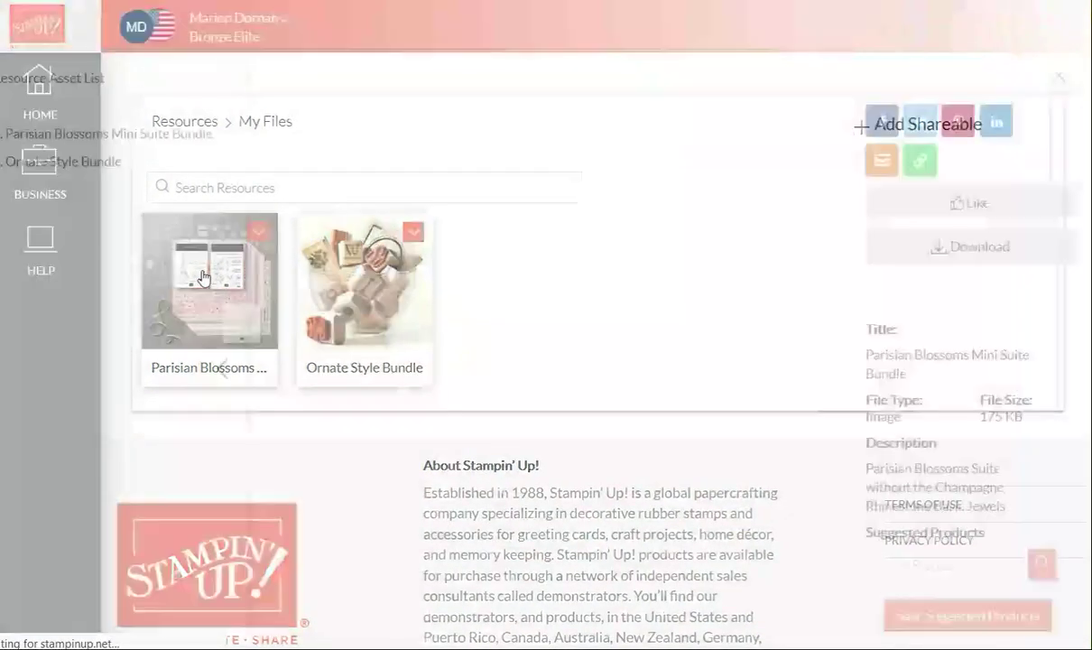
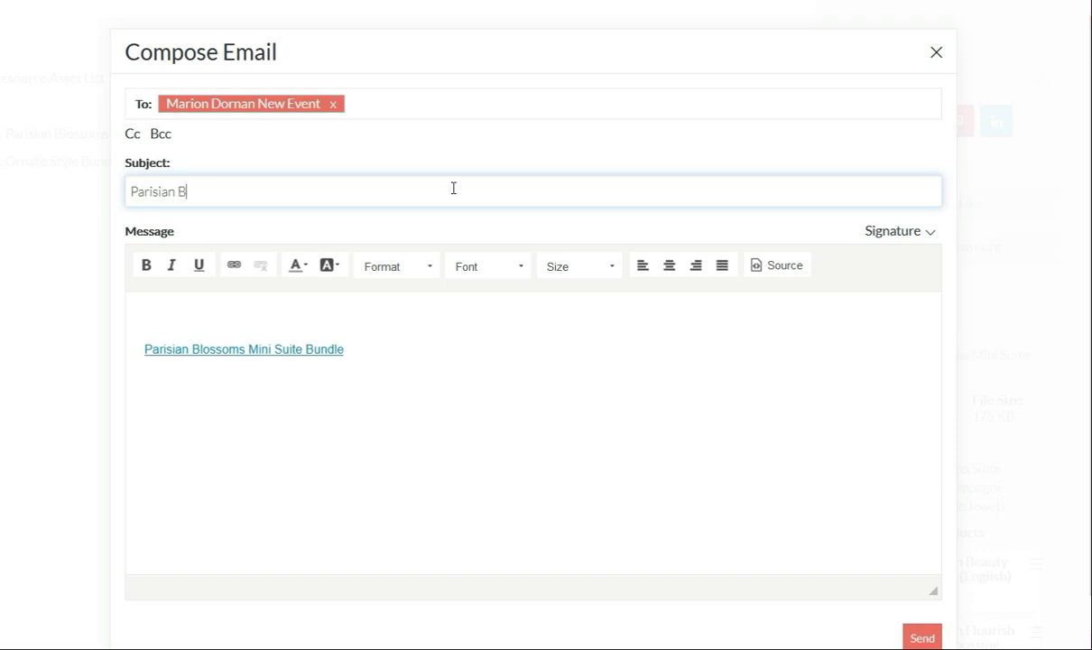
- Complete the email's subject as "Parisian Blossoms Mini Suite"
text(lossoms Mini Su)
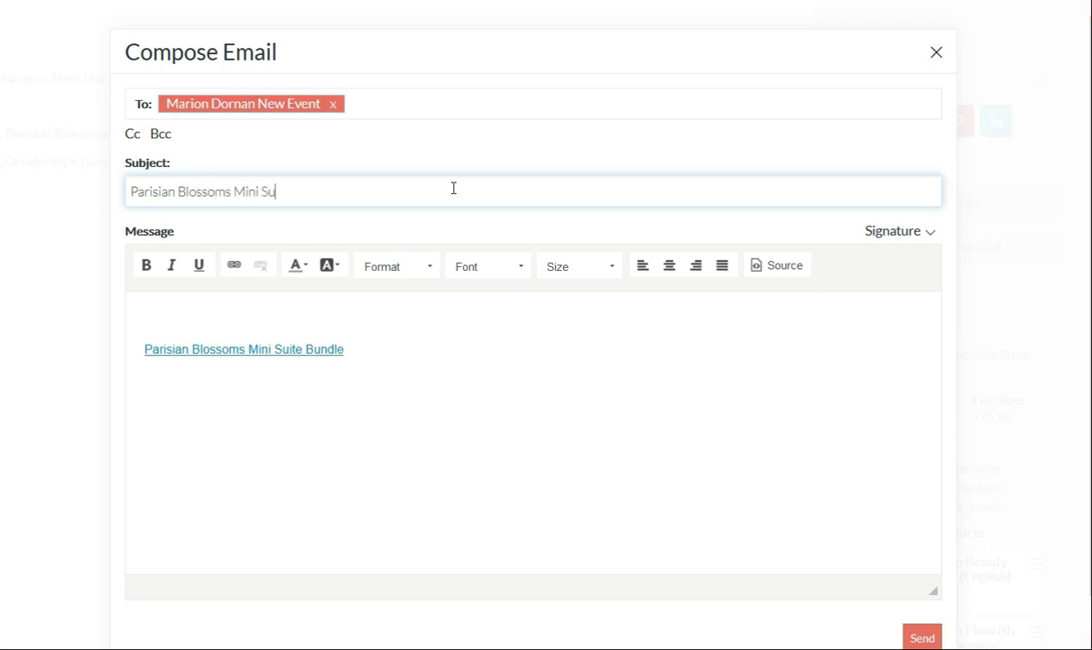
text(ite)
key(Tab)
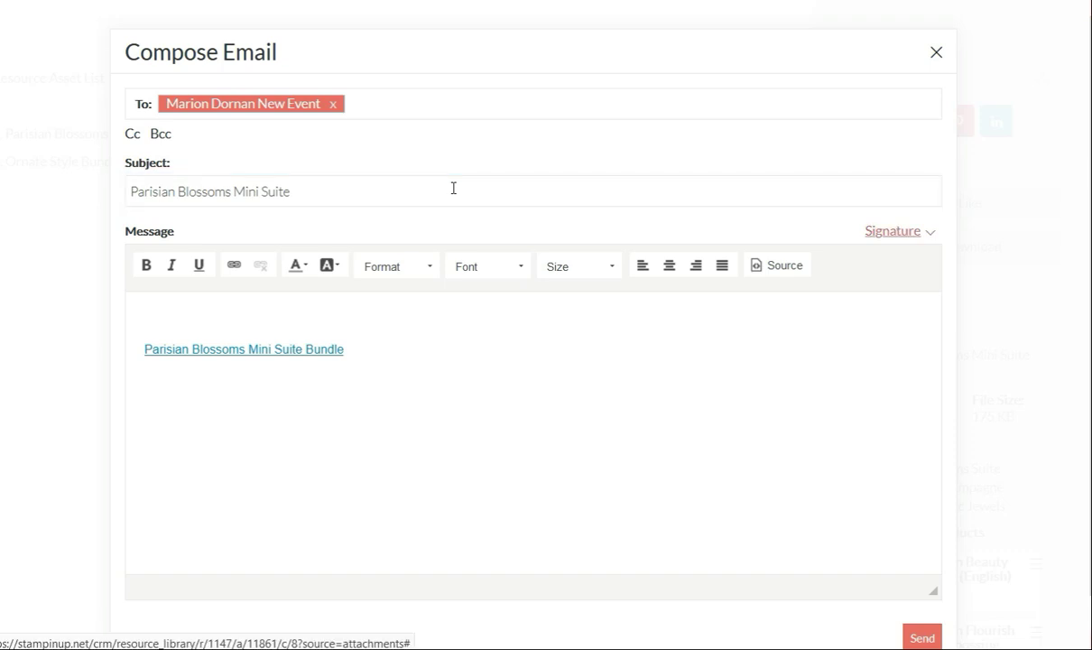
- Above the link, greet the recipient and write "I thought of you when I saw this Bundle. Click on the link to add the items to your cart."
click(403, 312)
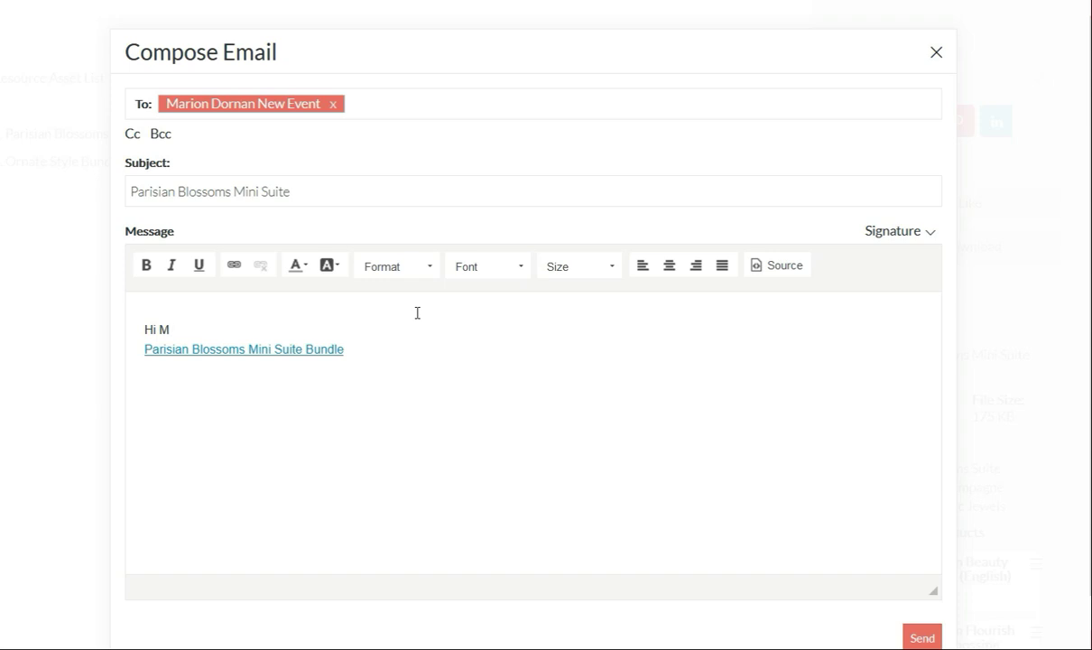
text(Hi Mar,)
key(Return)
key(Return)
text(I thou)
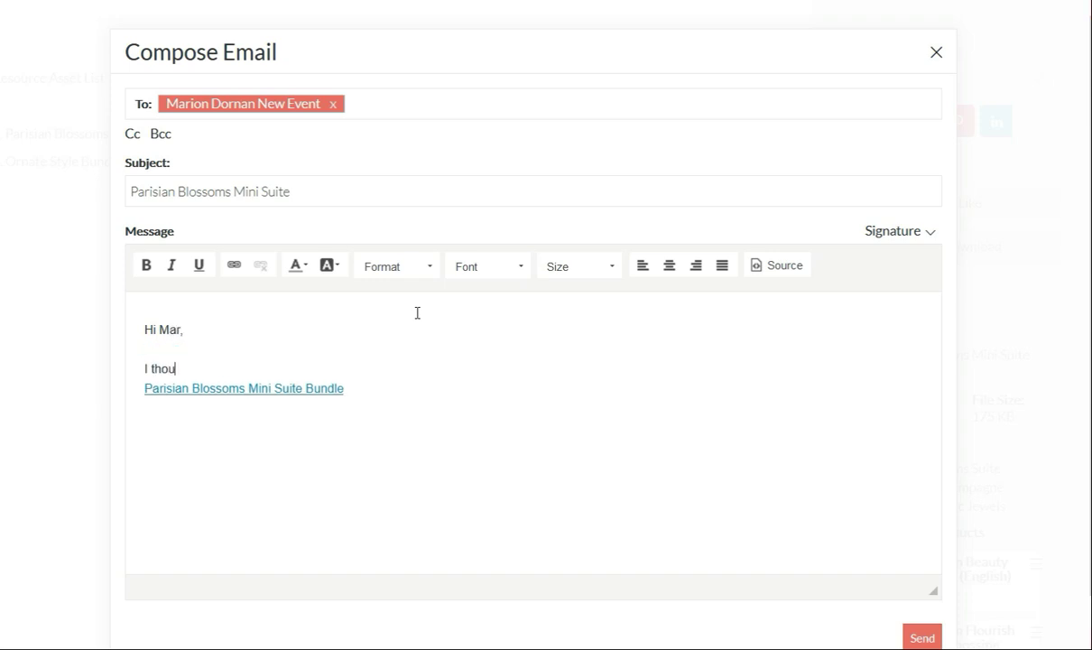
text(ght of you when I saw this)
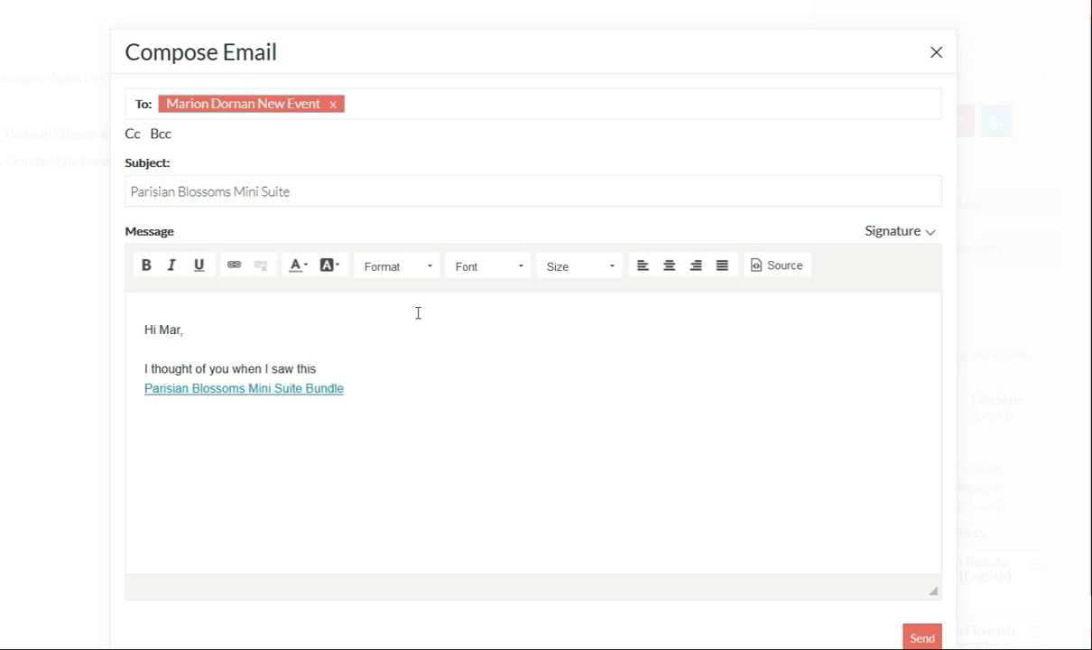
text( Bundle. Click on the)
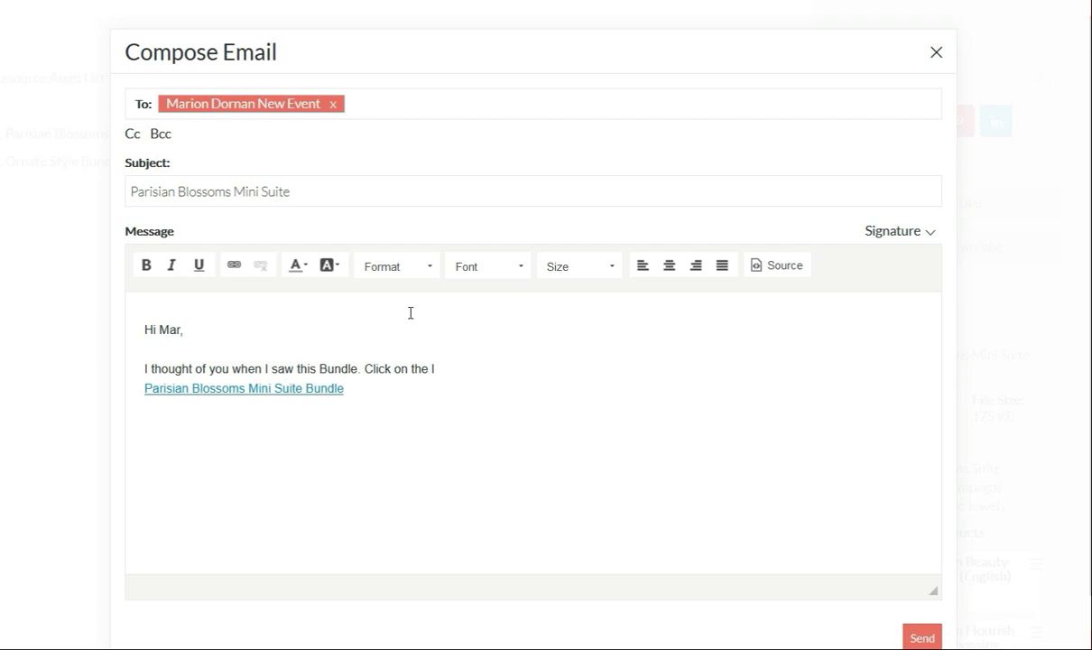
text( link to add the items to your cart.)
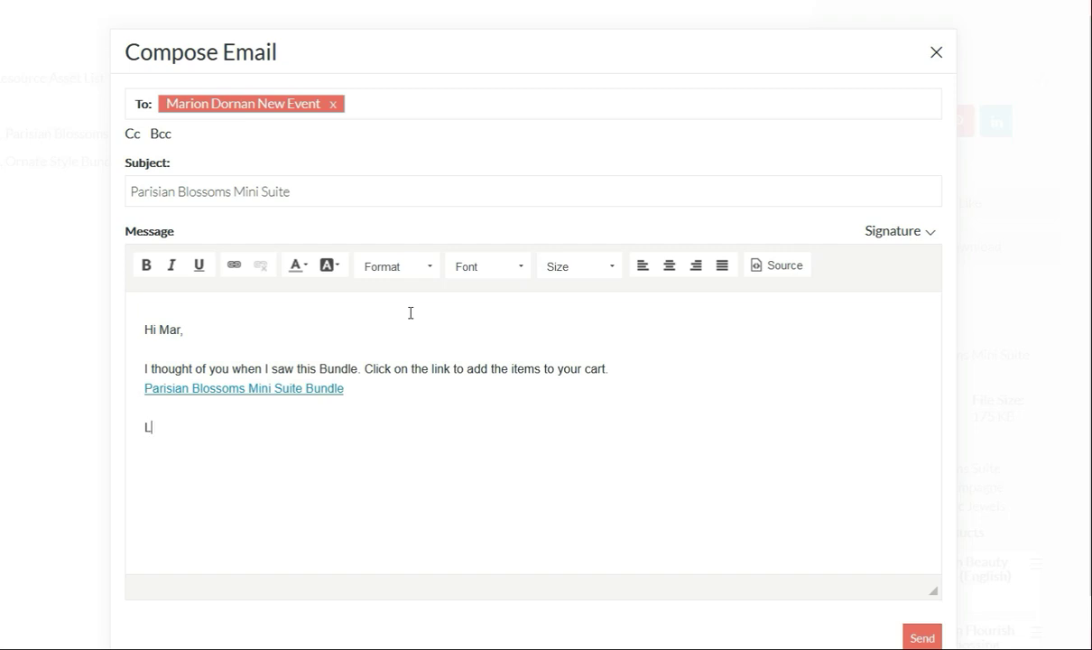
- Below the bundle link, add "Let me know if you have any questions." and insert the saved email signature
text(et me know if you h)
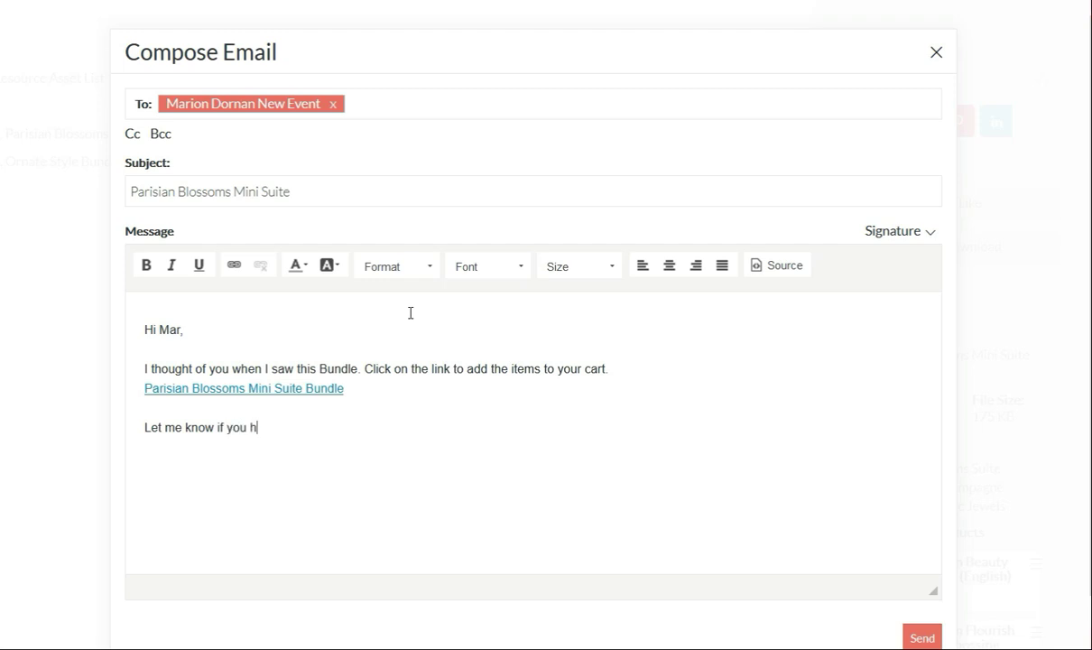
text(ave any questions.)
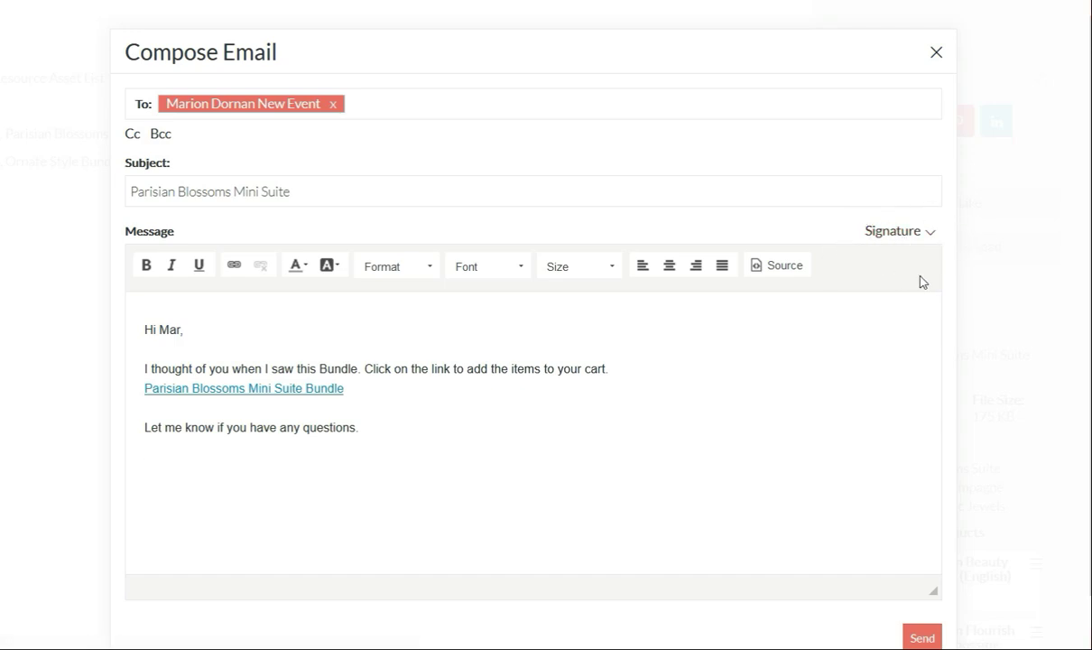
click(894, 233)
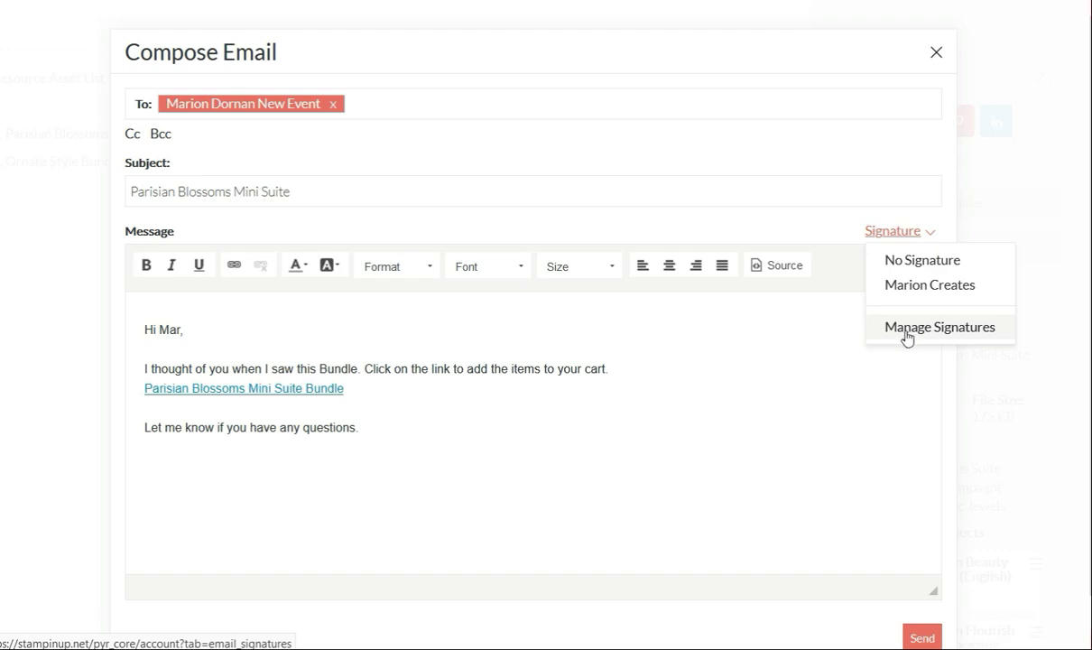
click(913, 287)
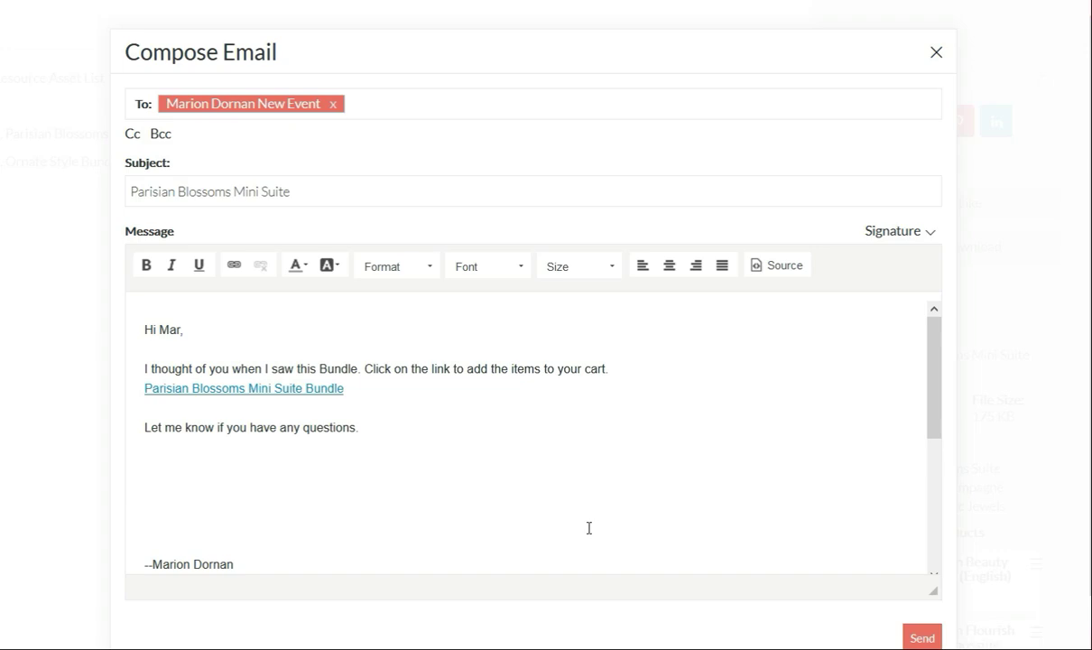
scroll(588, 528, down, 5)
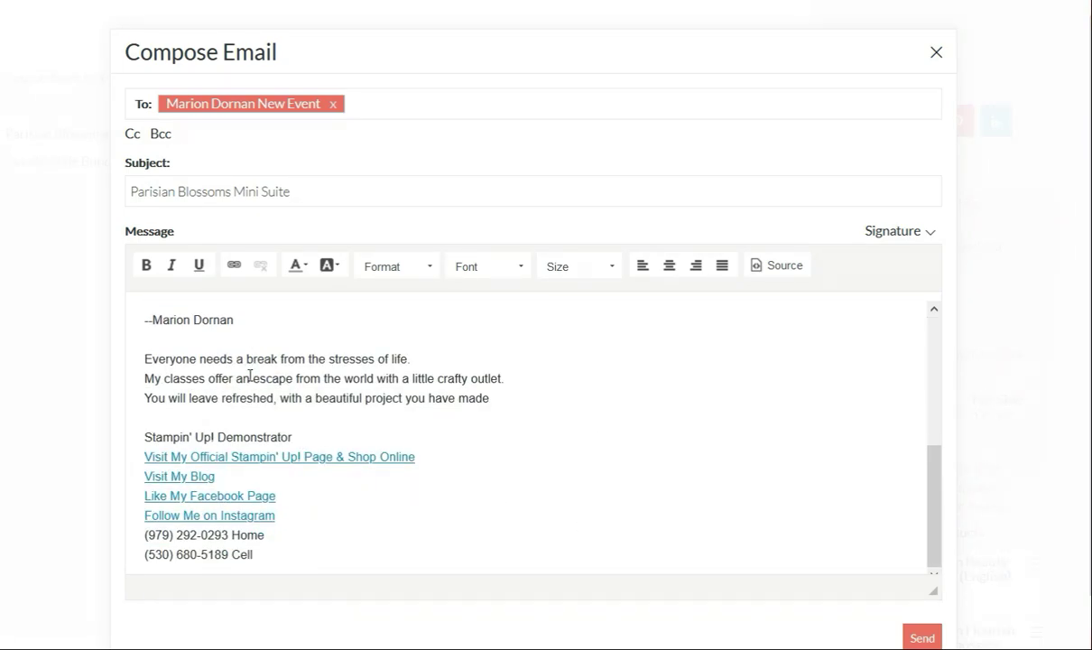
scroll(350, 468, up, 3)
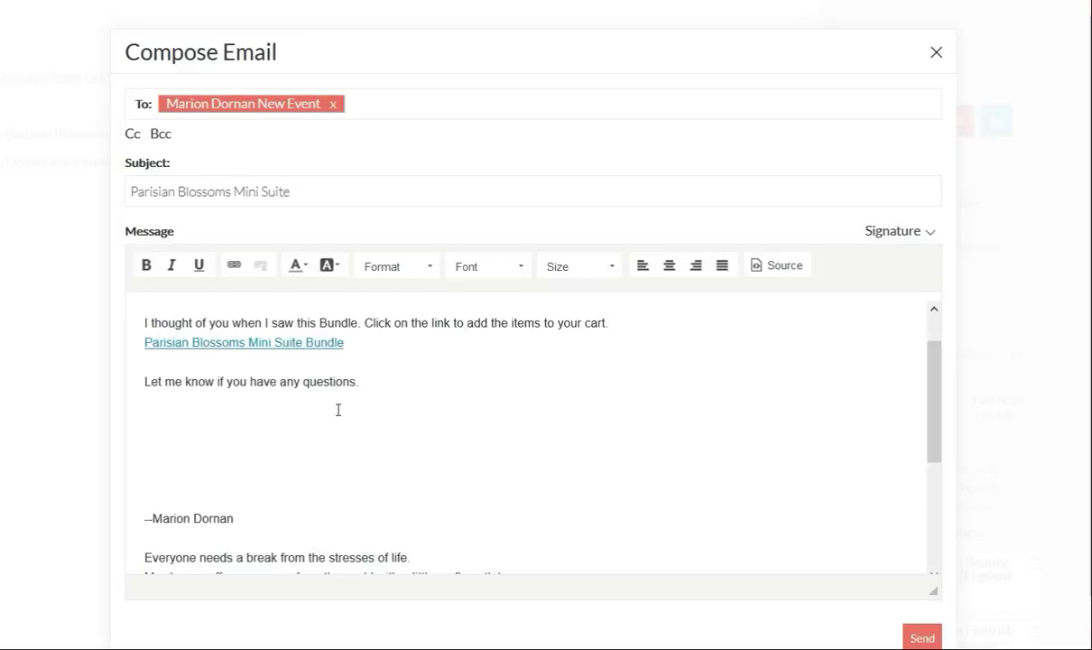
- Remove the extra blank lines between the closing sentence and the signature, and send the email
key(Delete)
key(Delete)
key(Delete)
key(Delete)
key(Delete)
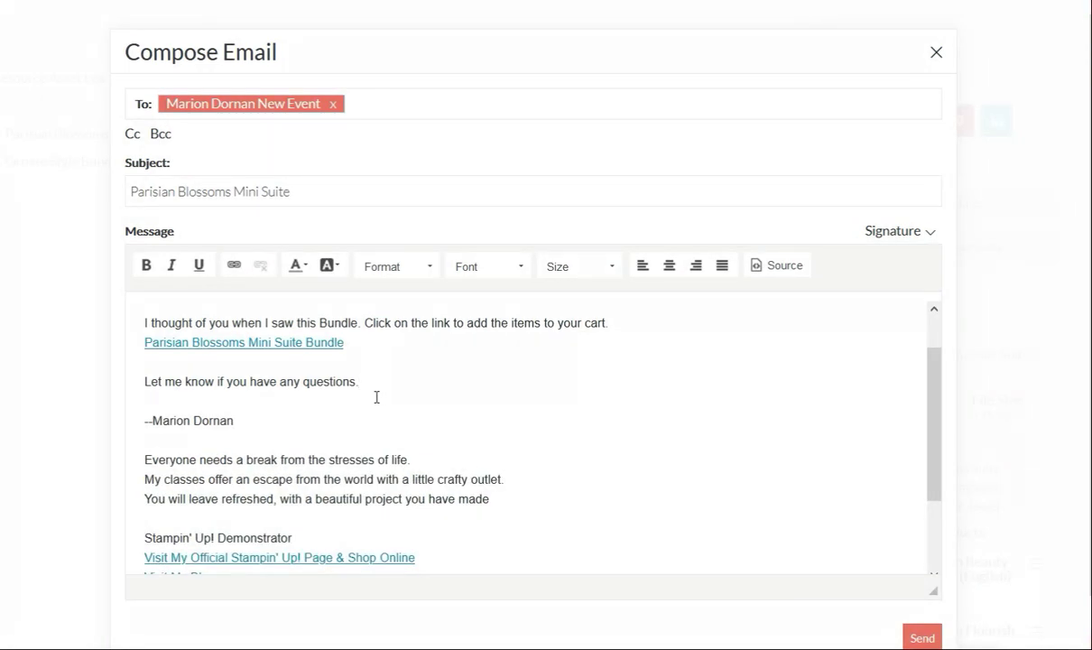
scroll(492, 436, down, 5)
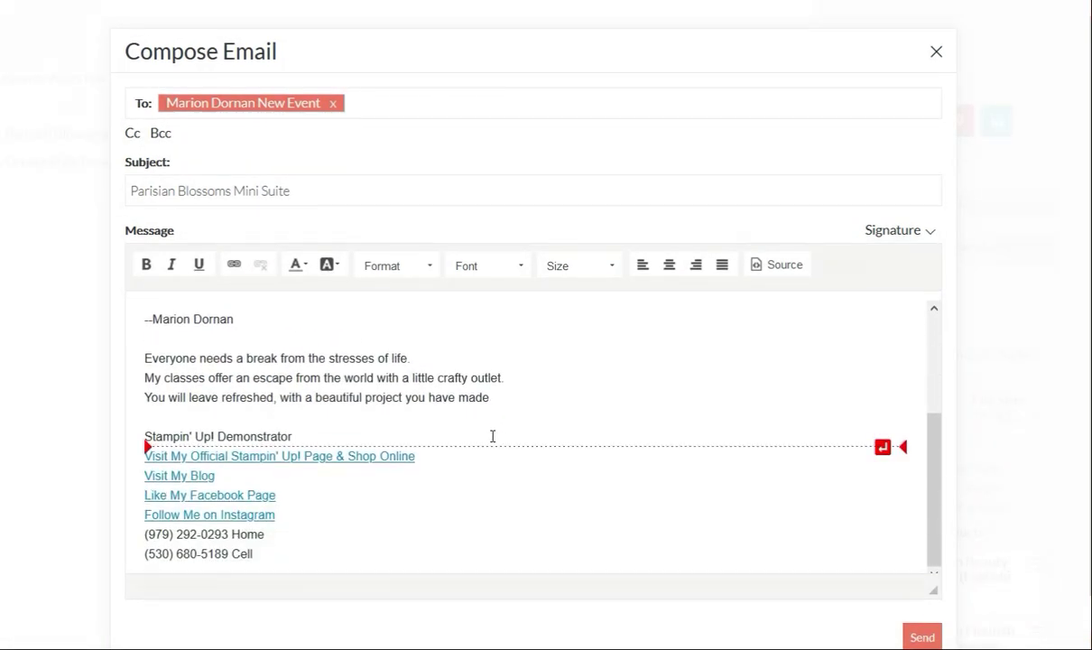
scroll(434, 411, up, 4)
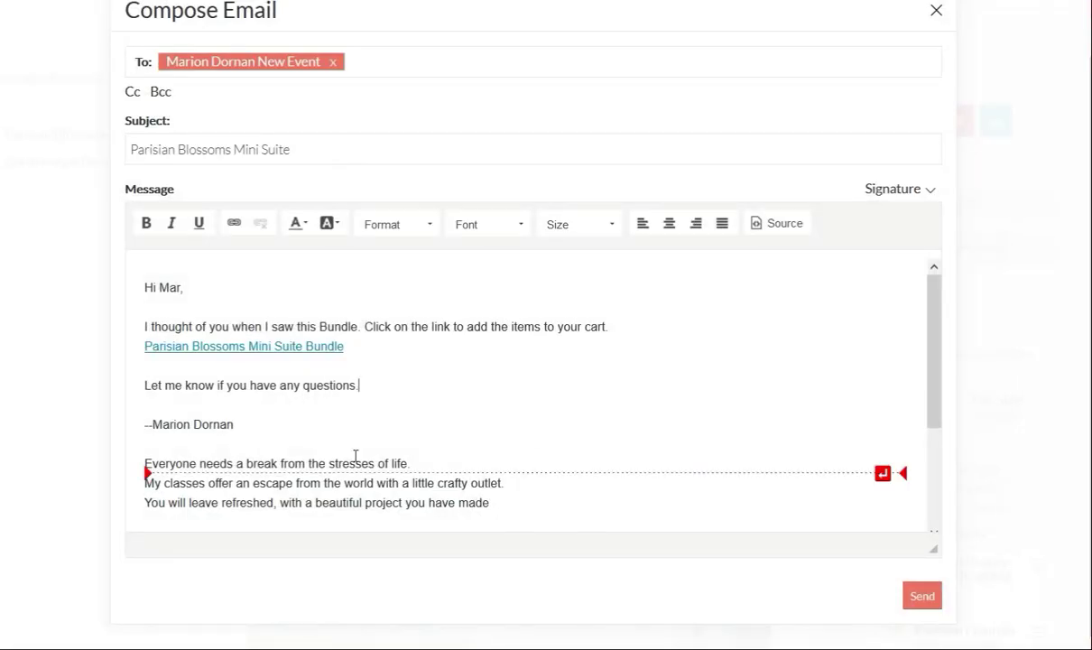
click(922, 597)
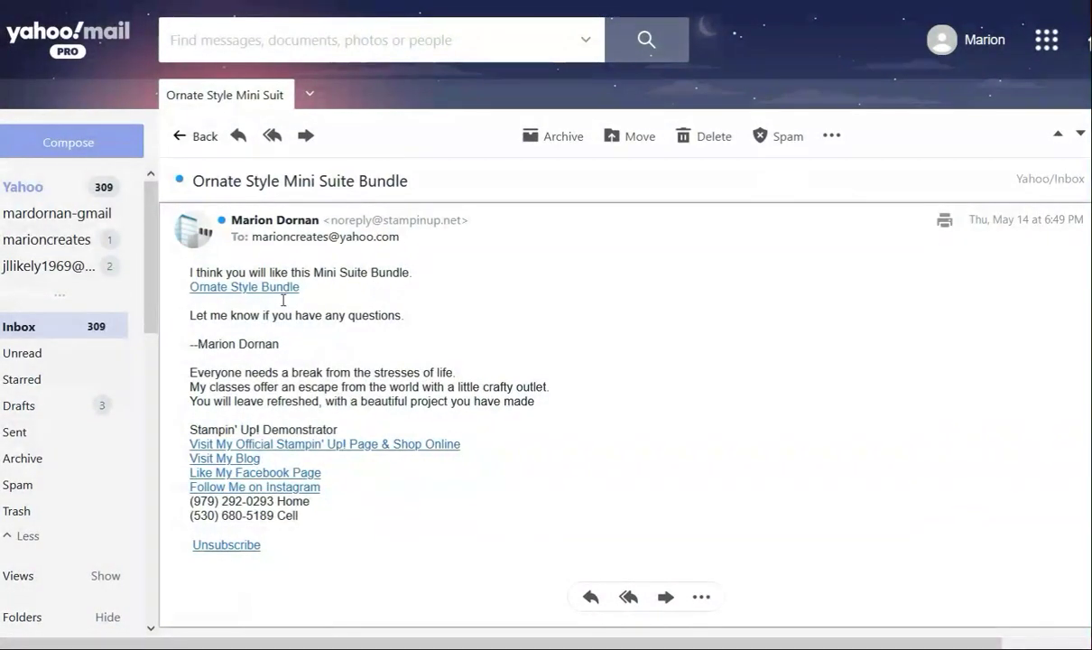
- In the received Ornate Style Mini Suite Bundle email in Yahoo Mail, open the Ornate Style Bundle link
mouse_move(359, 226)
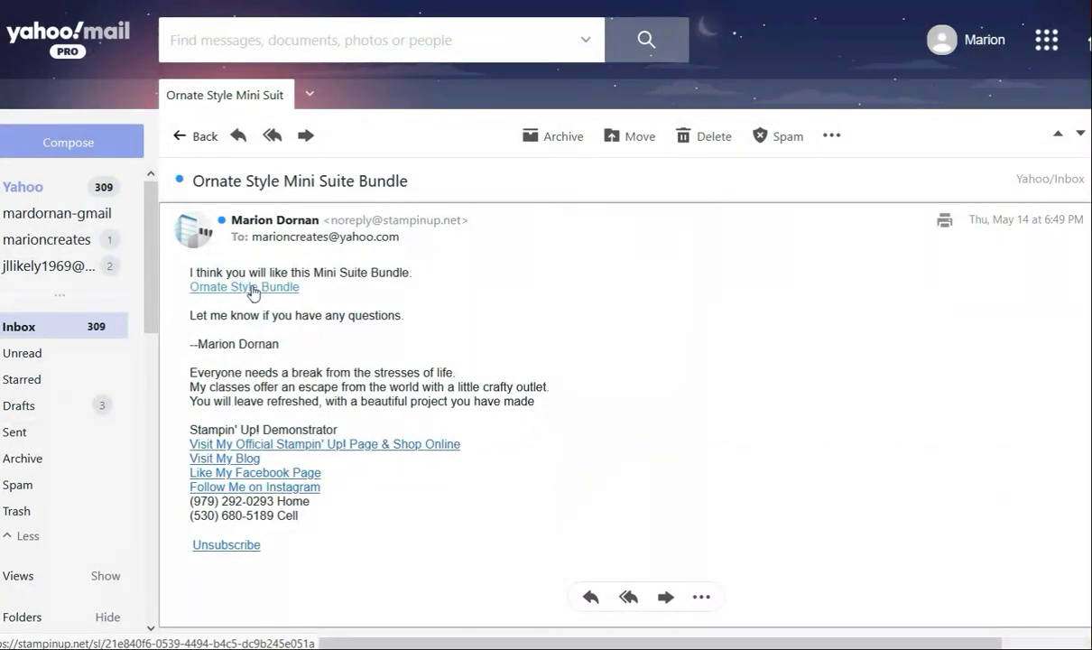
click(253, 289)
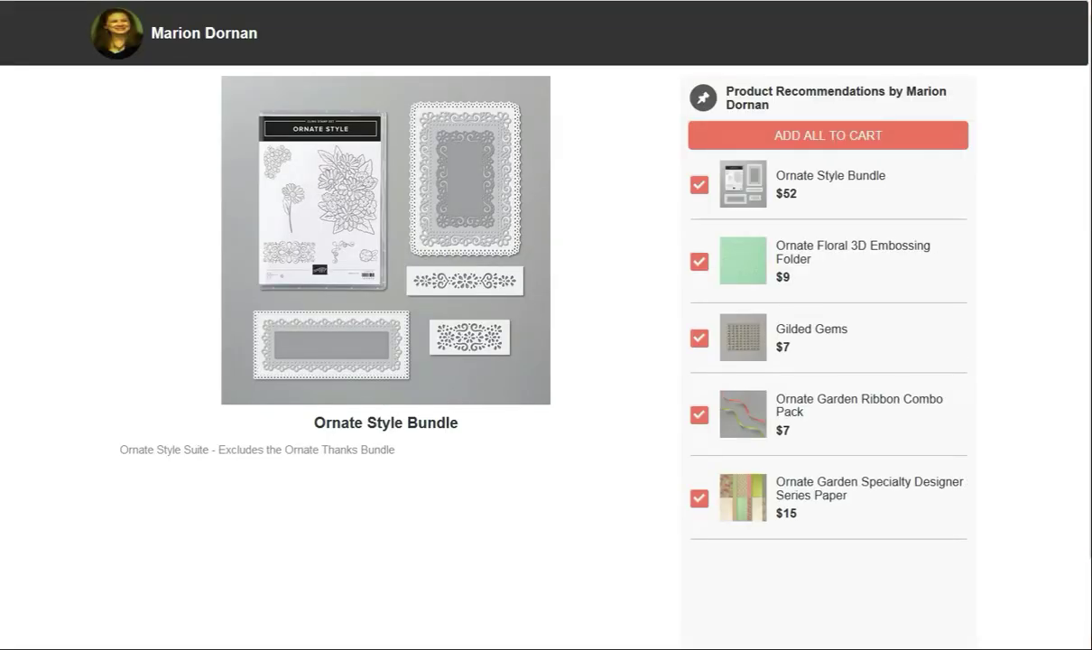
- Reopen the Ornate Style Bundle link from the email, and deselect and reselect the bundle, the 3D embossing folder and the ribbon combo pack
key(ctrl+w)
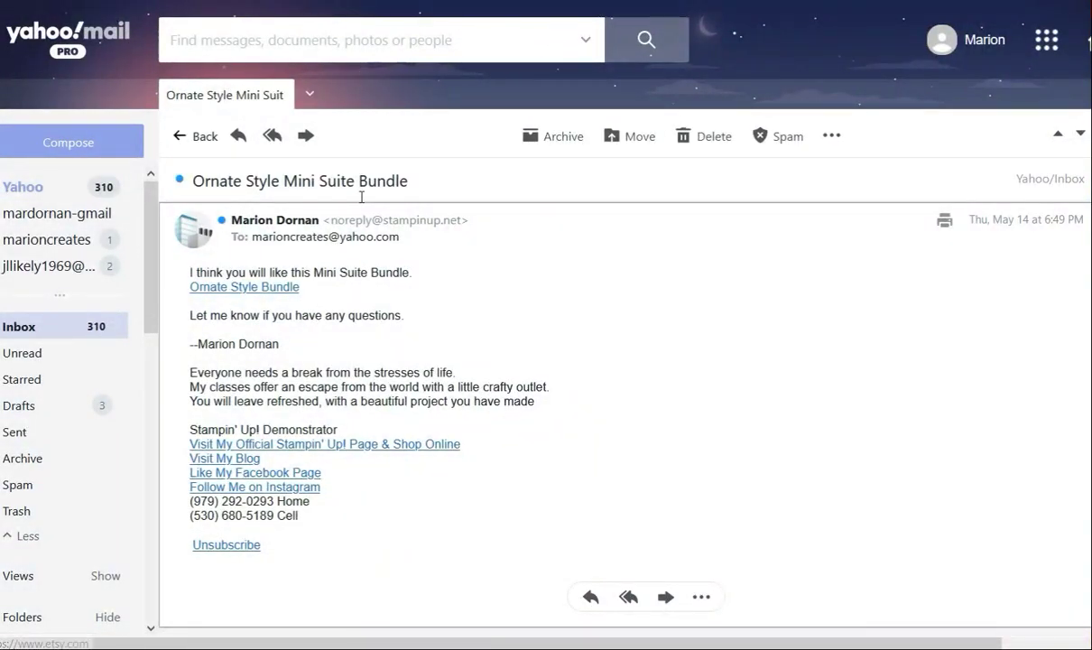
click(272, 289)
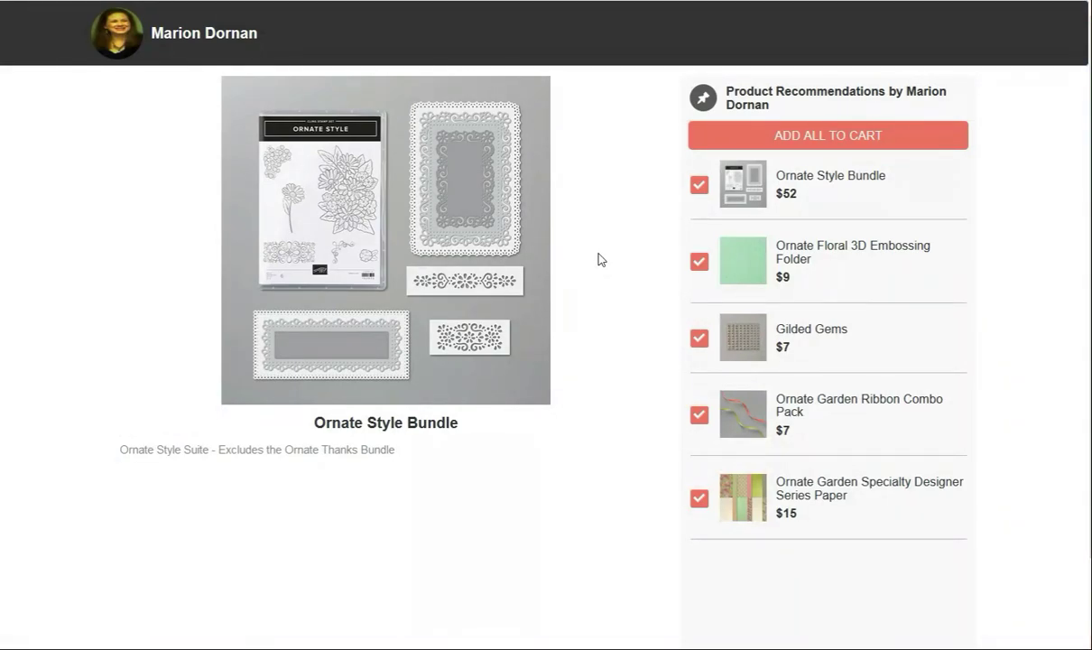
click(701, 187)
click(701, 187)
click(700, 261)
click(700, 261)
click(700, 415)
click(701, 417)
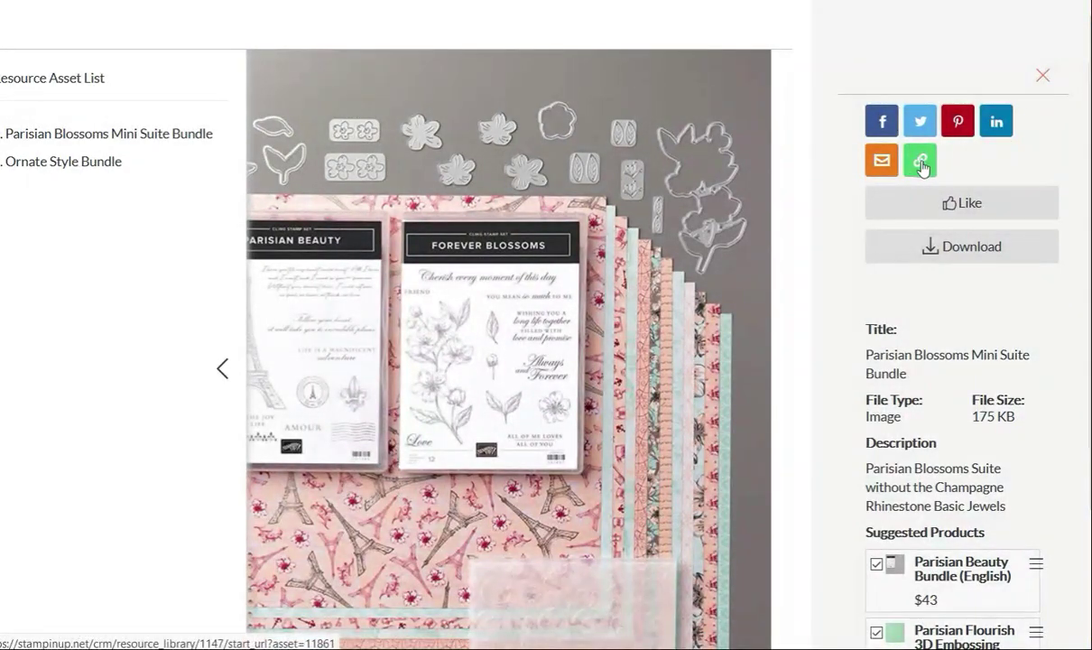
- Copy the website share link of the Parisian Blossoms Mini Suite Bundle resource and load it in place of the Ornate Style Bundle page
click(921, 162)
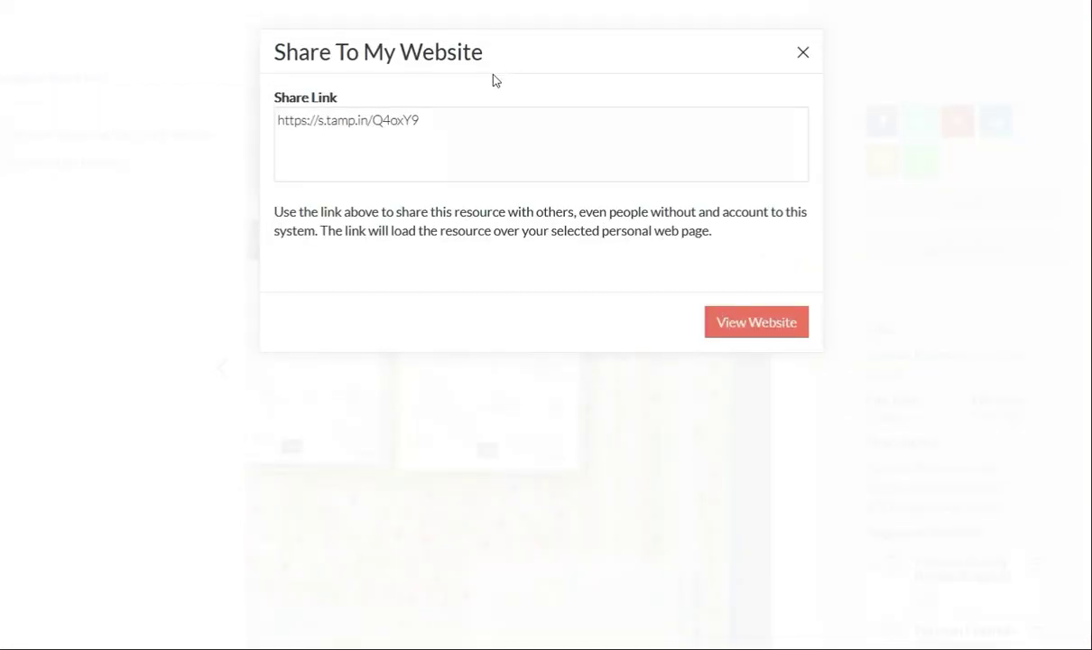
click(378, 127)
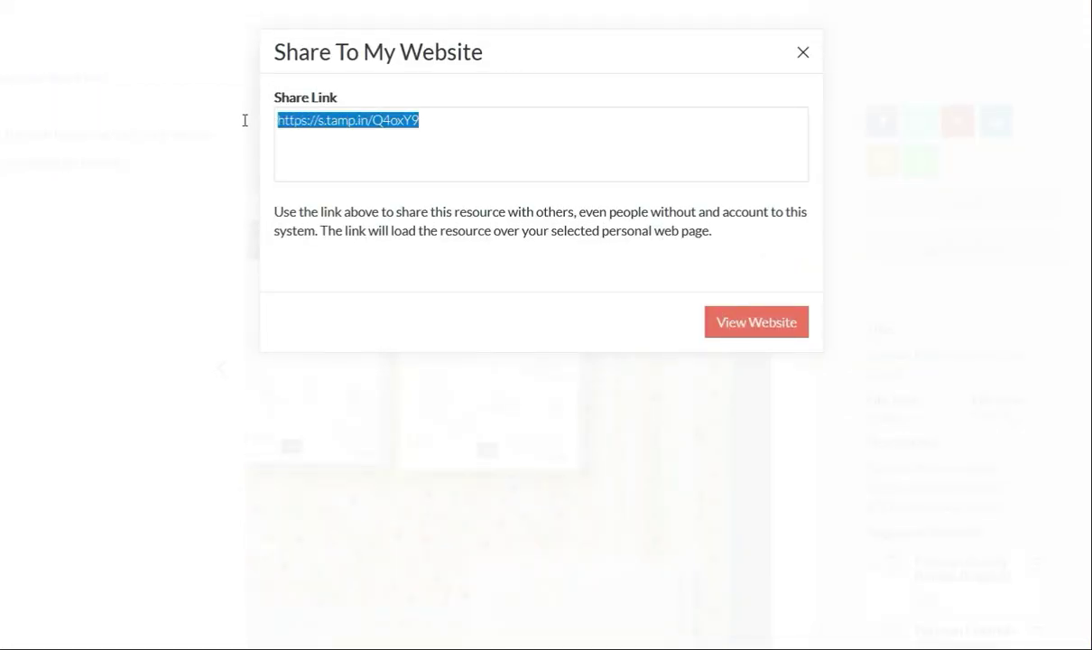
click(803, 53)
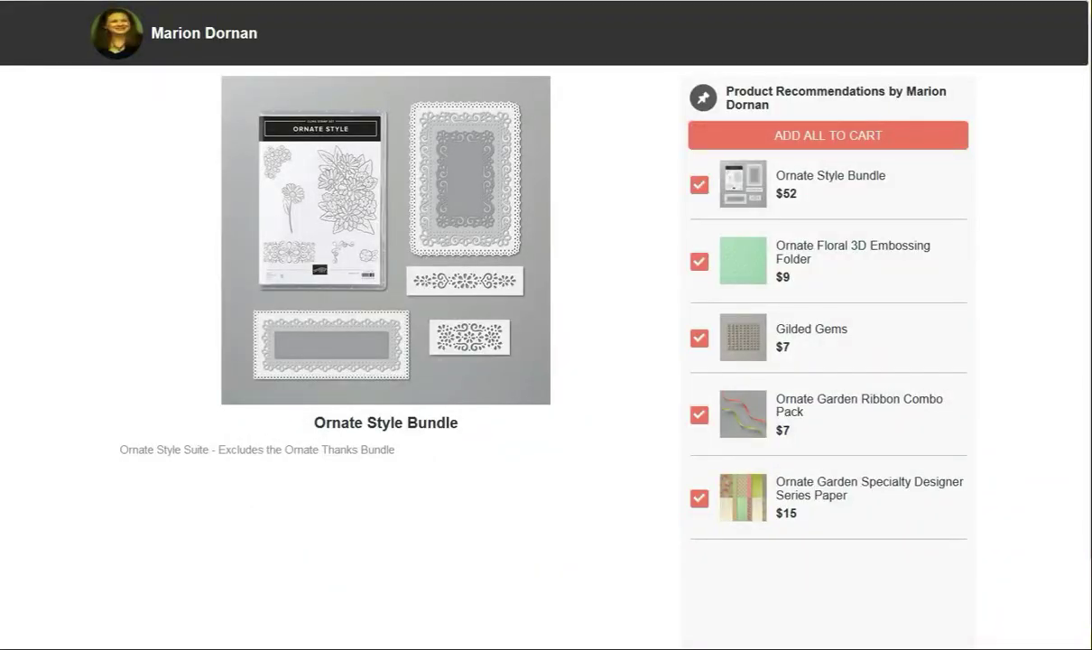
click(392, 1)
key(ctrl+v)
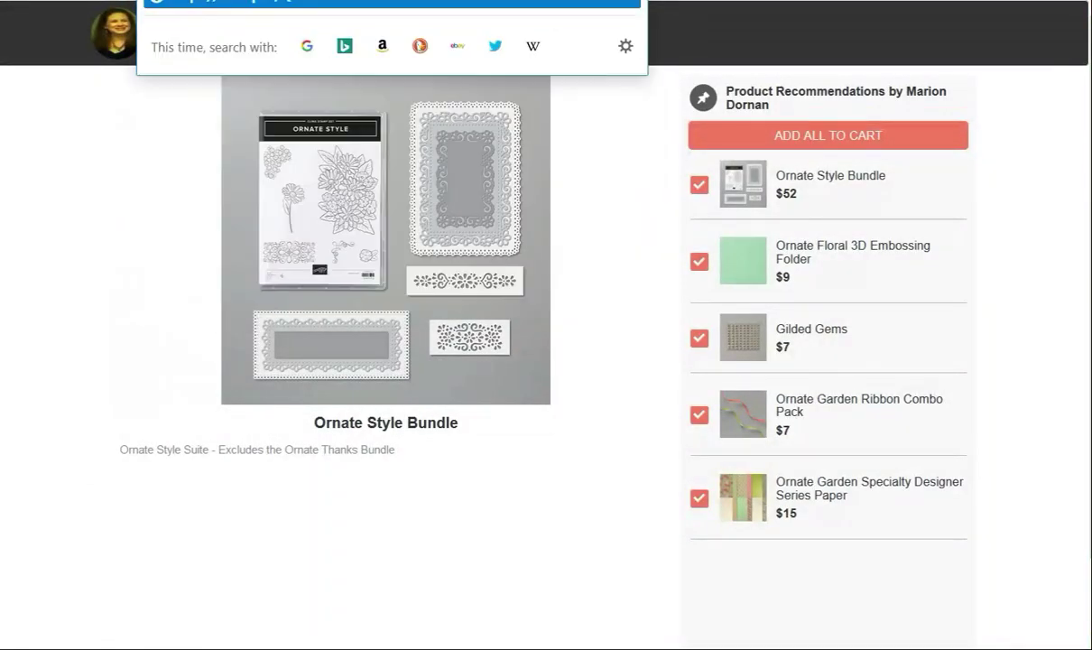
key(Return)
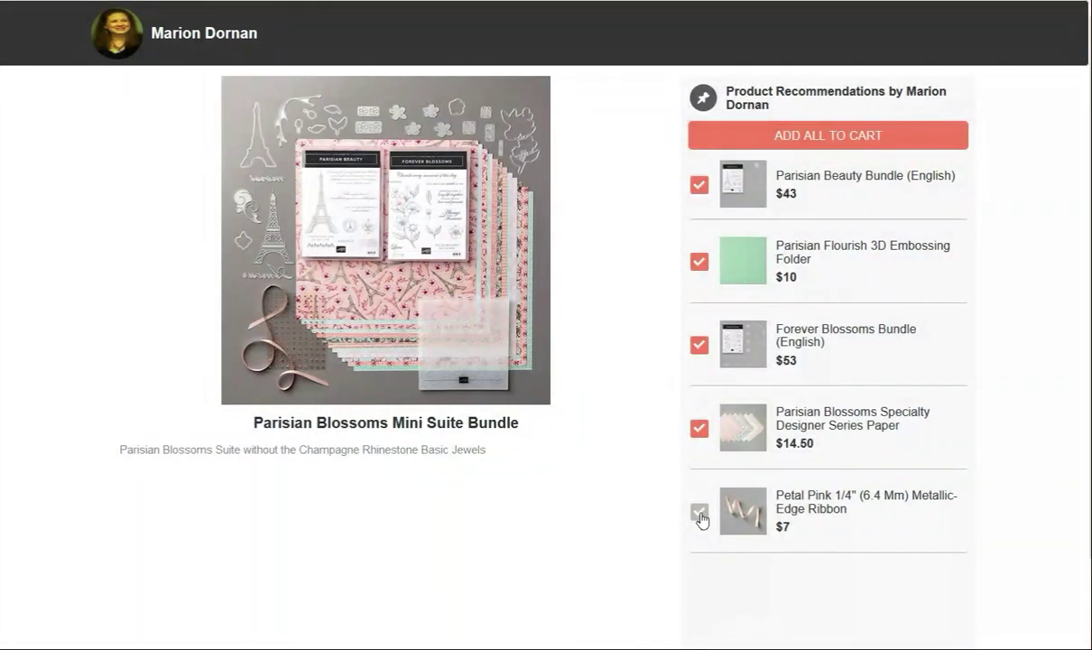
- Exclude the Petal Pink 1/4" Metallic-Edge Ribbon from the Parisian Blossoms recommendations and add the remaining items to the cart
click(700, 514)
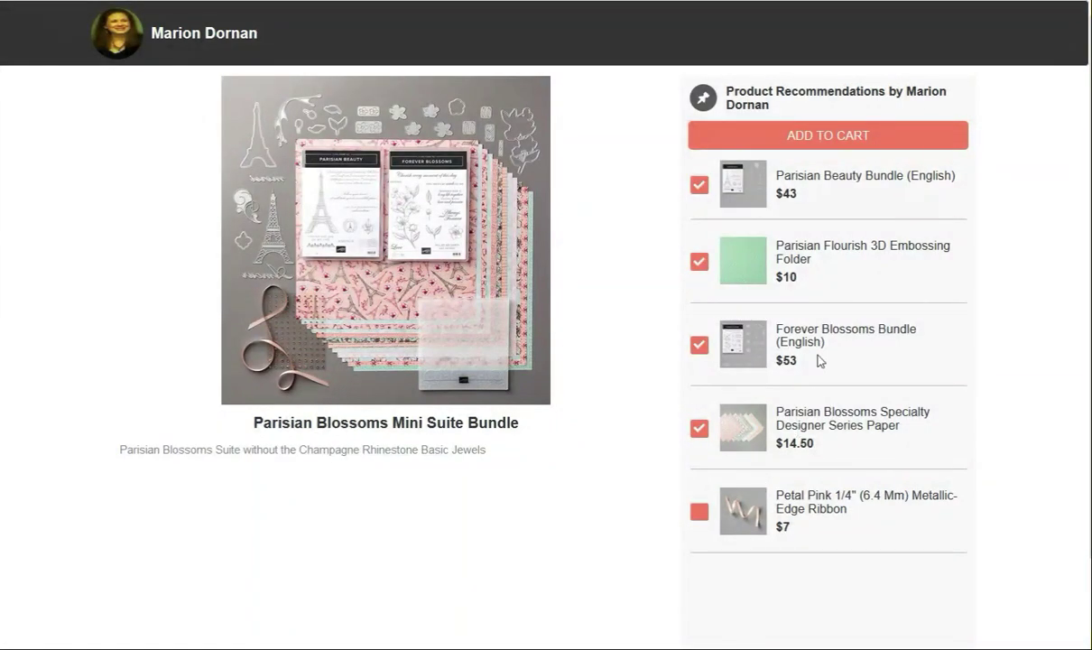
click(701, 518)
click(803, 137)
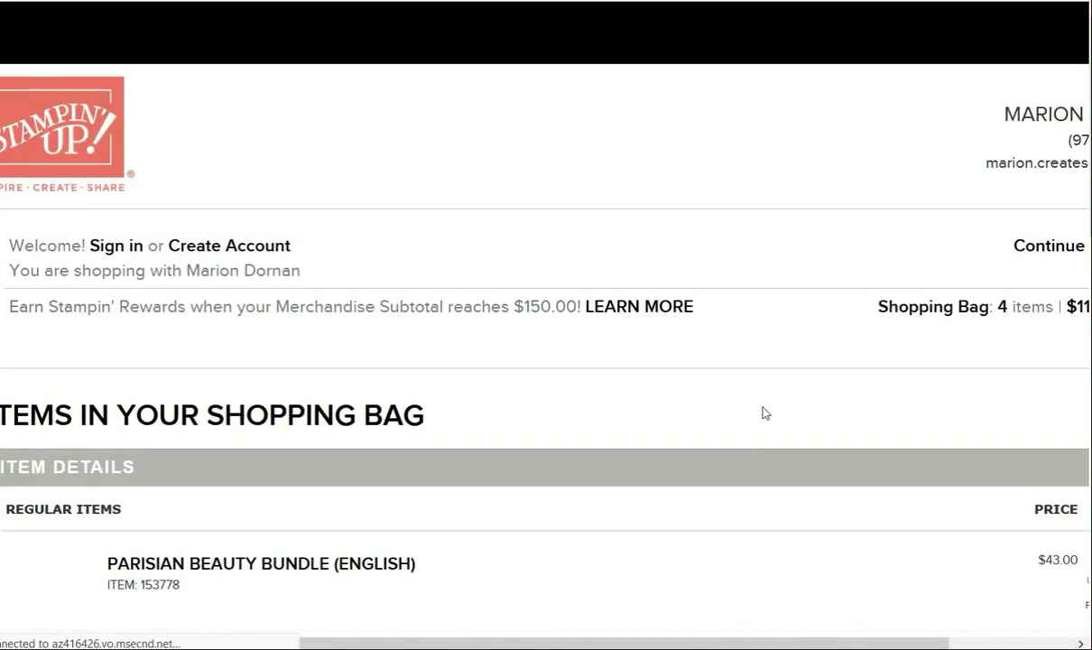
- Review the shopping bag's items, special offers, prices, quantities, subtotal and checkout options
scroll(763, 411, down, 3)
scroll(761, 416, down, 3)
scroll(758, 418, up, 2)
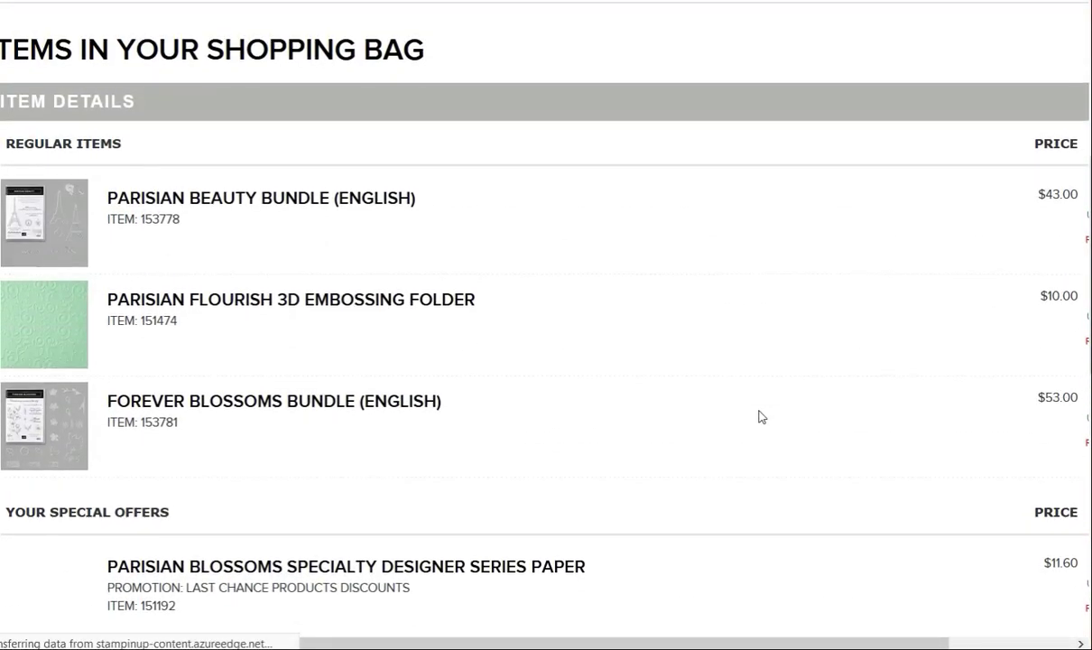
scroll(761, 430, down, 3)
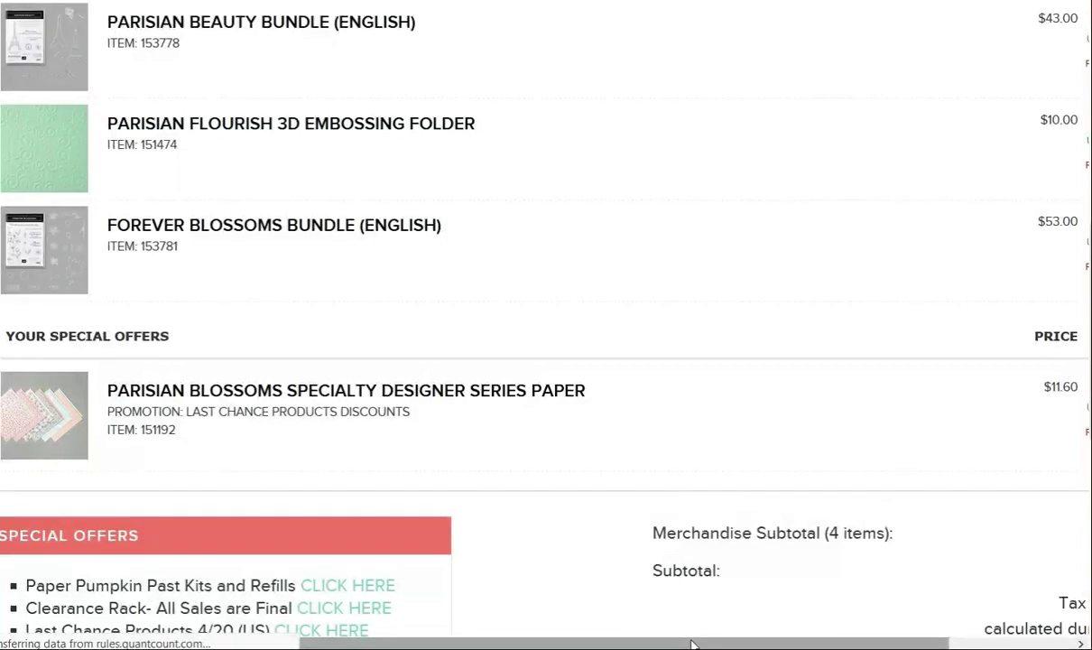
drag(695, 643, 824, 629)
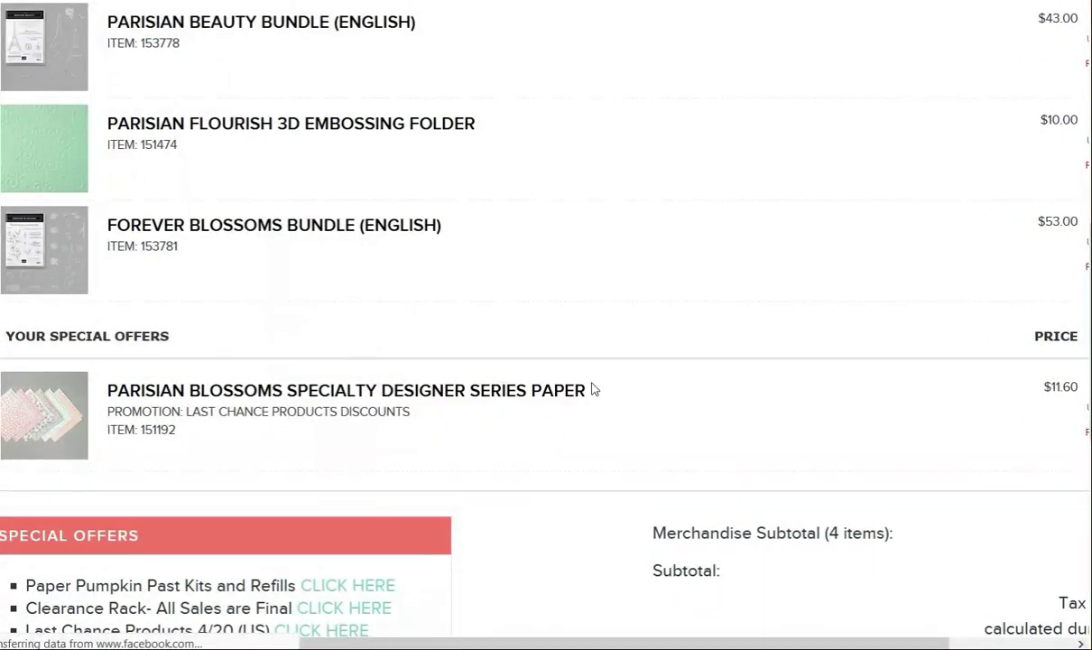
scroll(593, 386, up, 2)
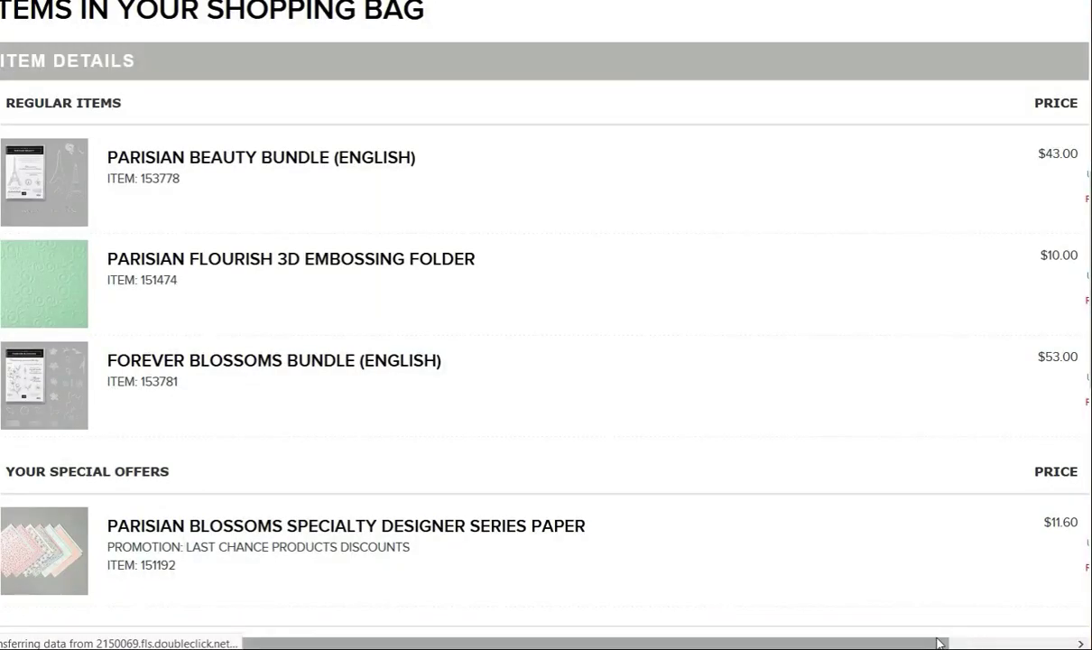
click(1010, 641)
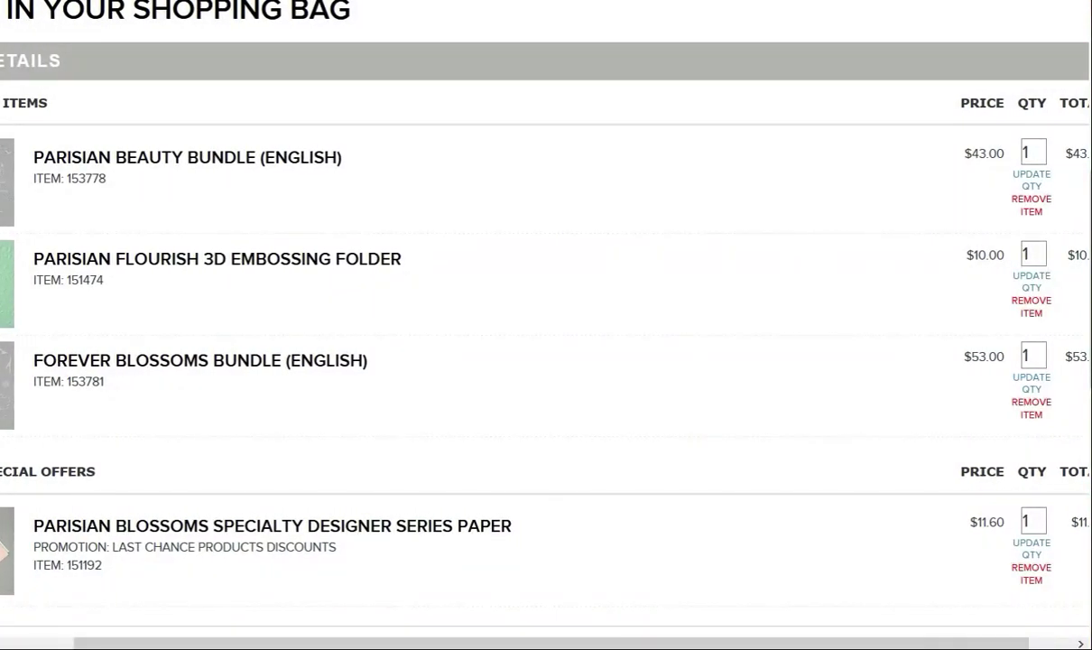
drag(932, 646, 858, 646)
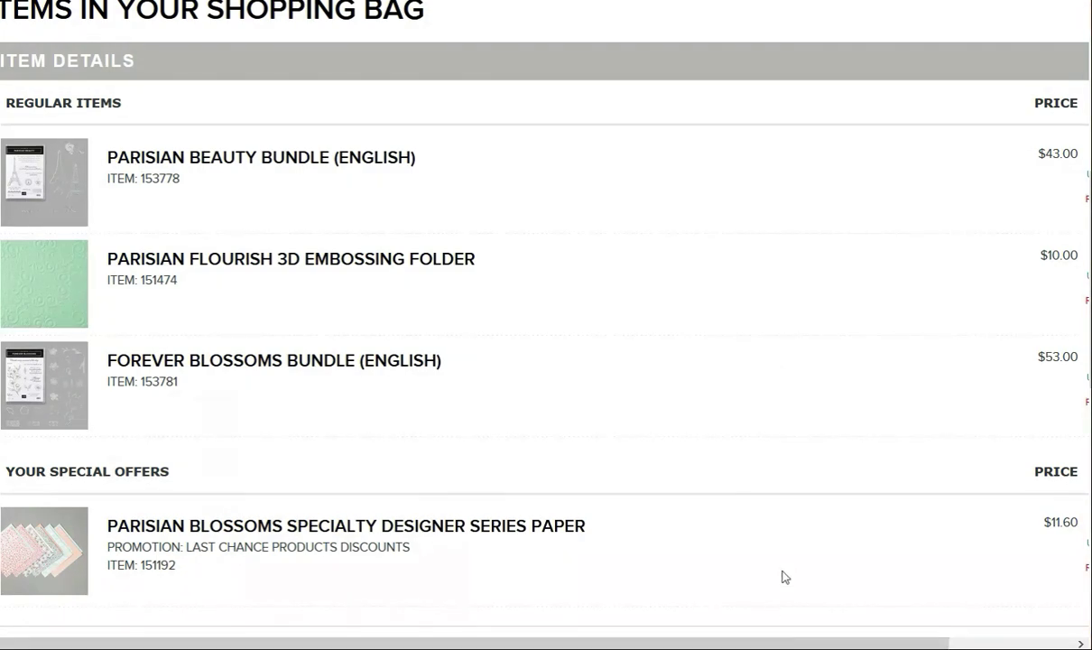
scroll(785, 577, down, 3)
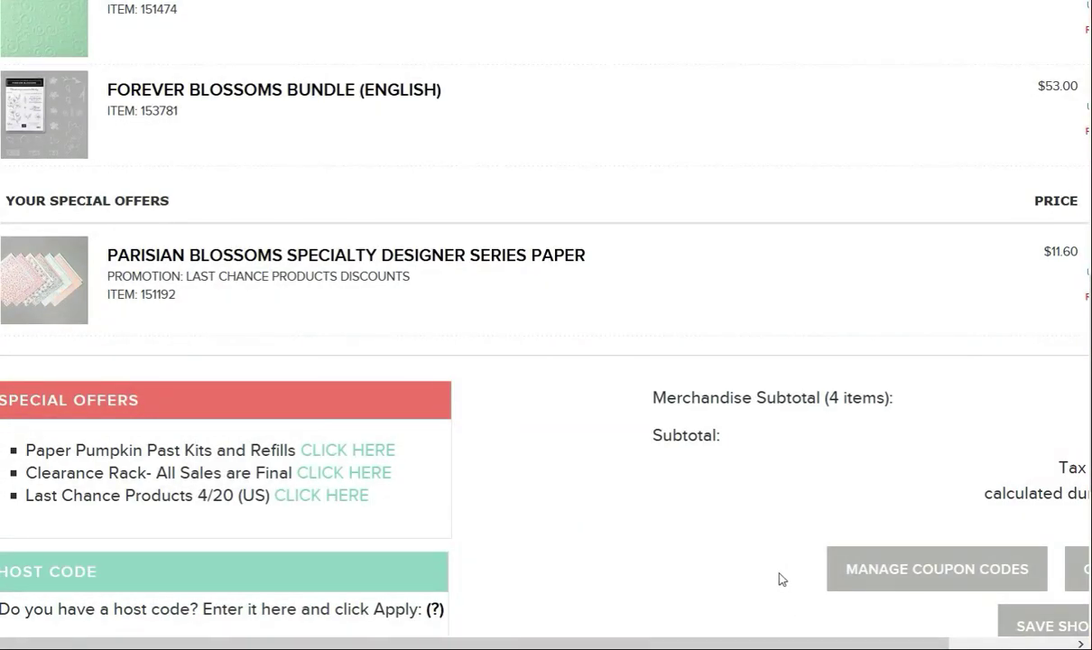
drag(835, 638, 975, 617)
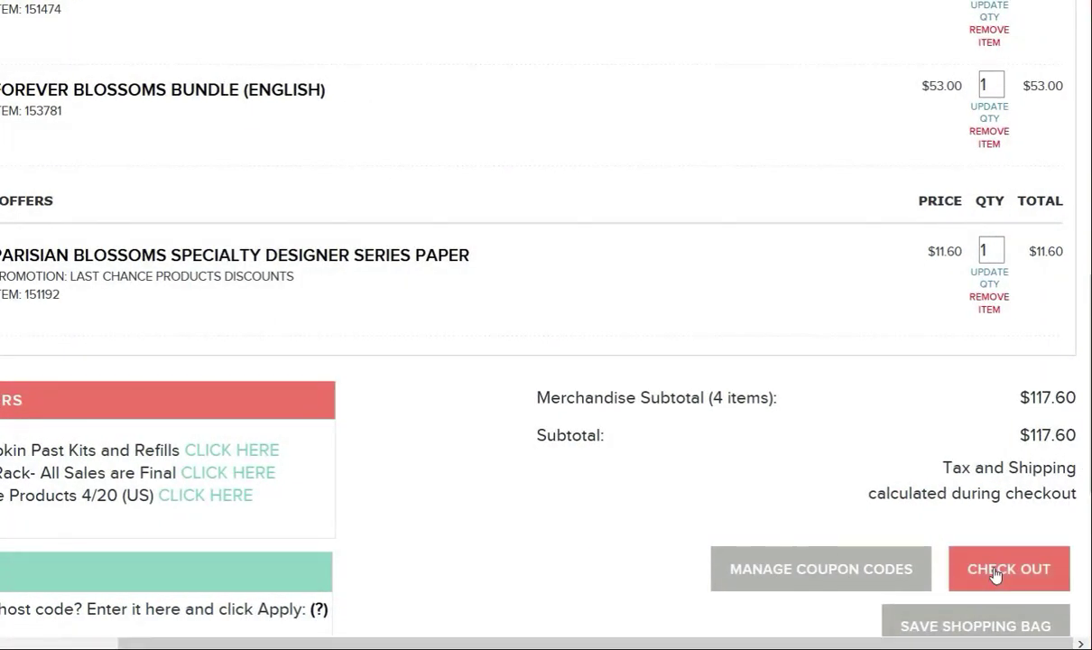
click(909, 558)
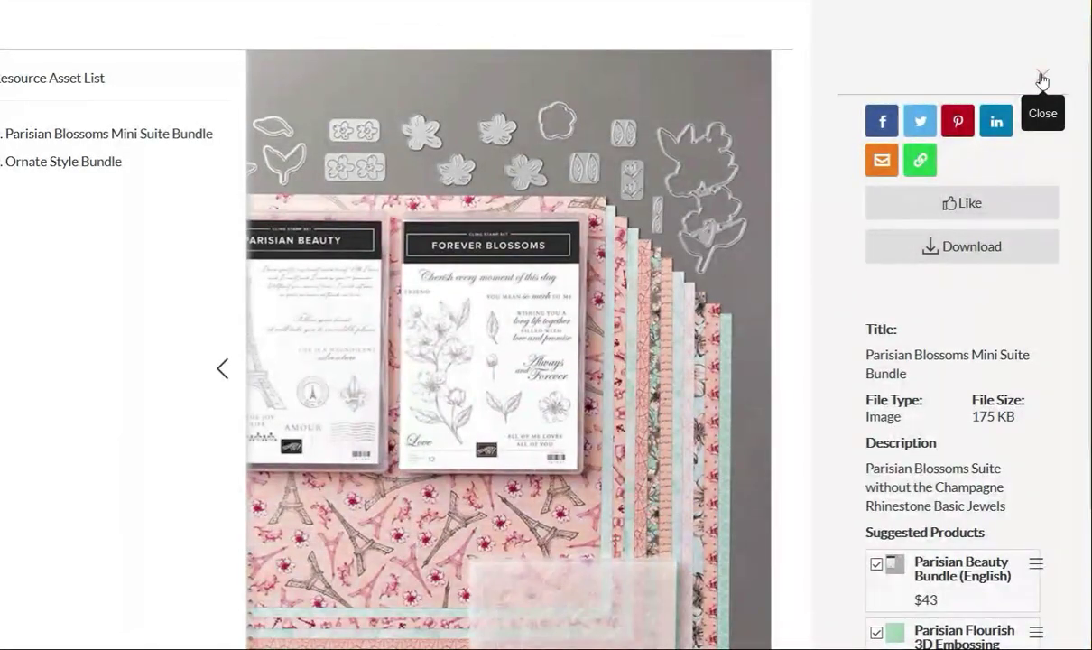
- Close the Parisian Blossoms resource, view the Ornate Style Bundle resource from My Files, and return to the file list
click(1042, 81)
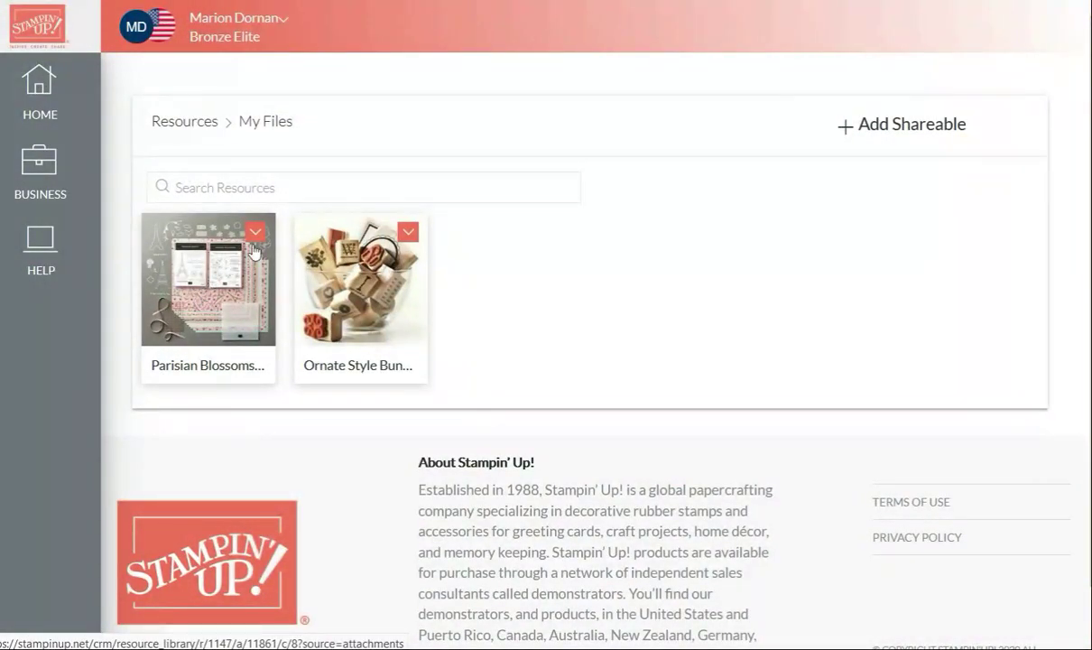
click(408, 238)
click(365, 267)
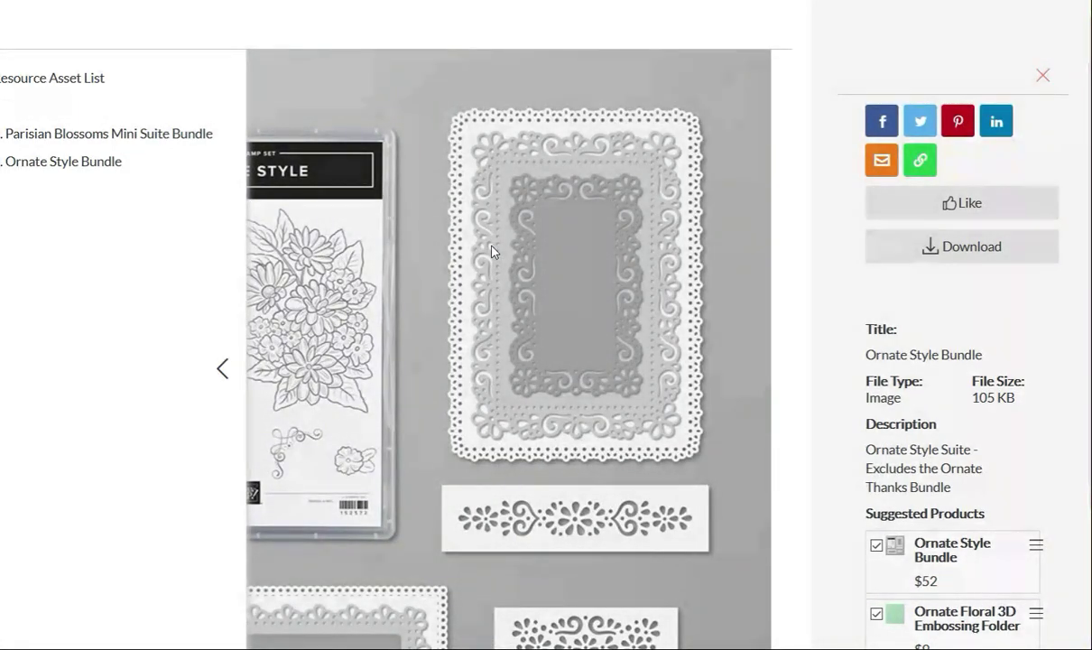
click(1042, 77)
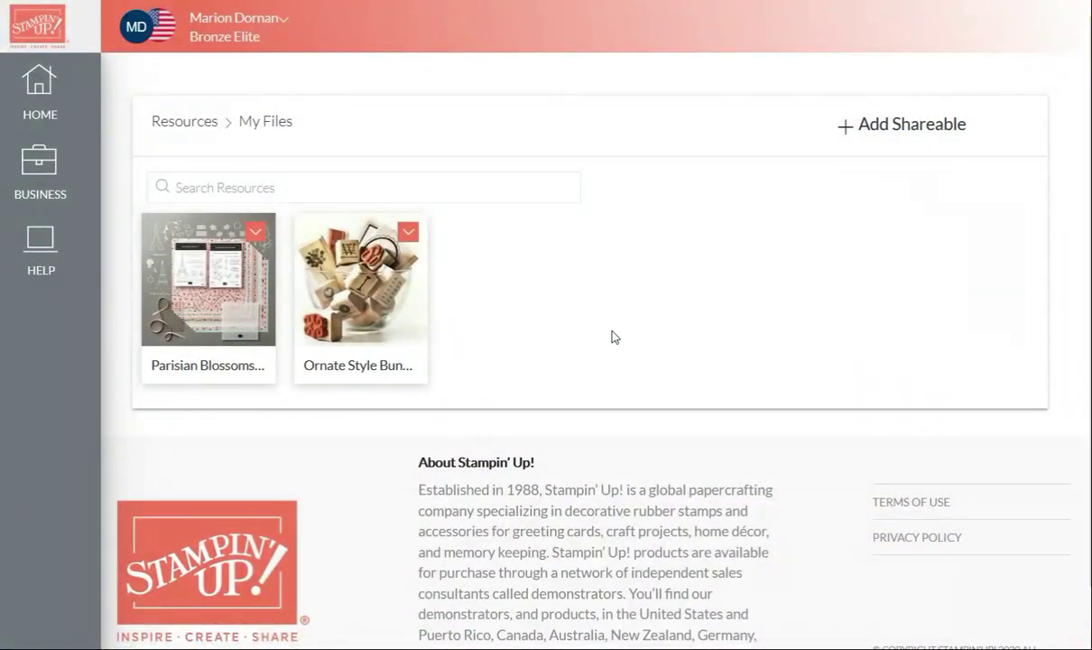